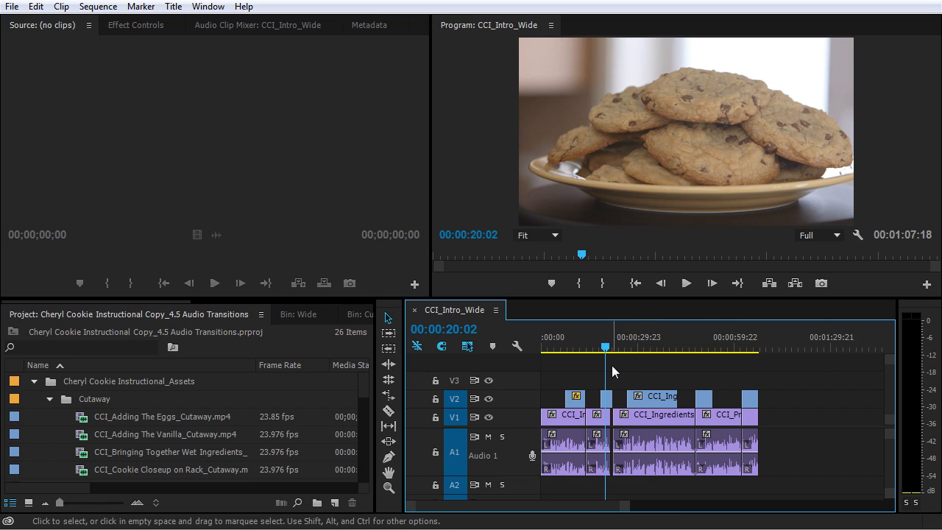
Show the available effects and expand the audio transitions down to the Crossfade group
{"action": "left_click", "coordinate": [98, 307]}
{"action": "left_click_drag", "start_coordinate": [98, 303], "coordinate": [268, 315]}
{"action": "left_click", "coordinate": [233, 311]}
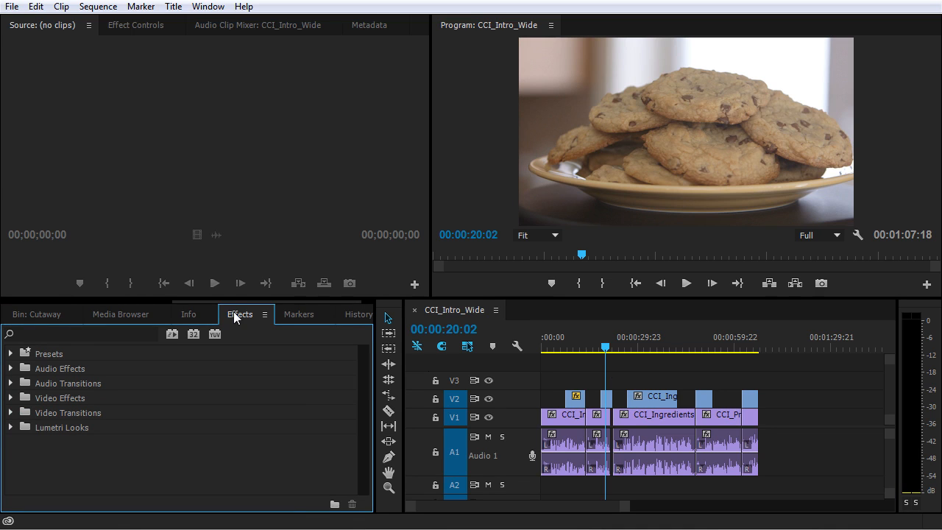
{"action": "left_click", "coordinate": [10, 384]}
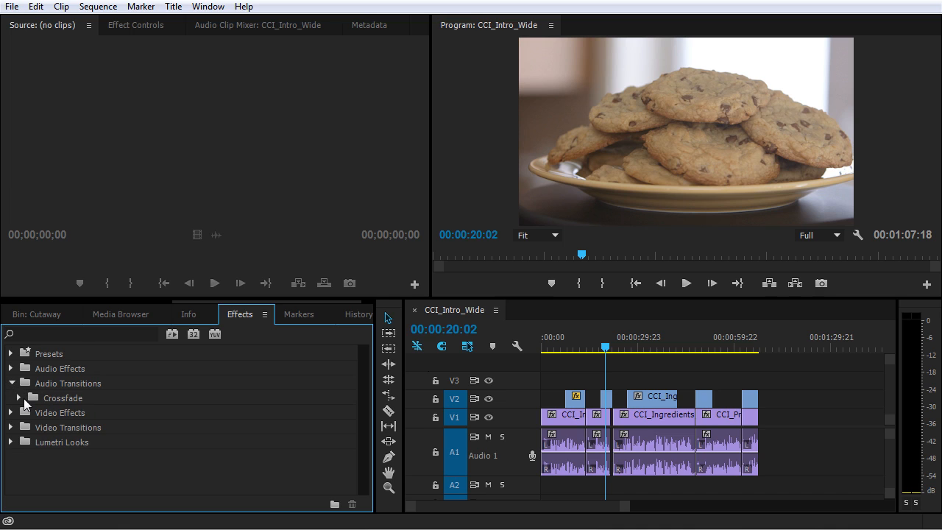
{"action": "left_click", "coordinate": [19, 398]}
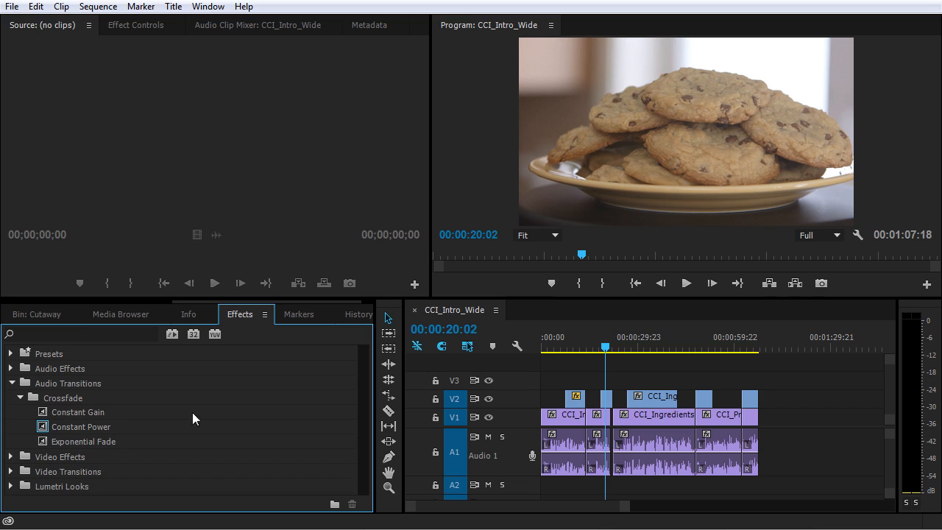
Try Constant Gain and Exponential Fade as the default audio transition and restore Constant Power as the default
{"action": "right_click", "coordinate": [58, 427]}
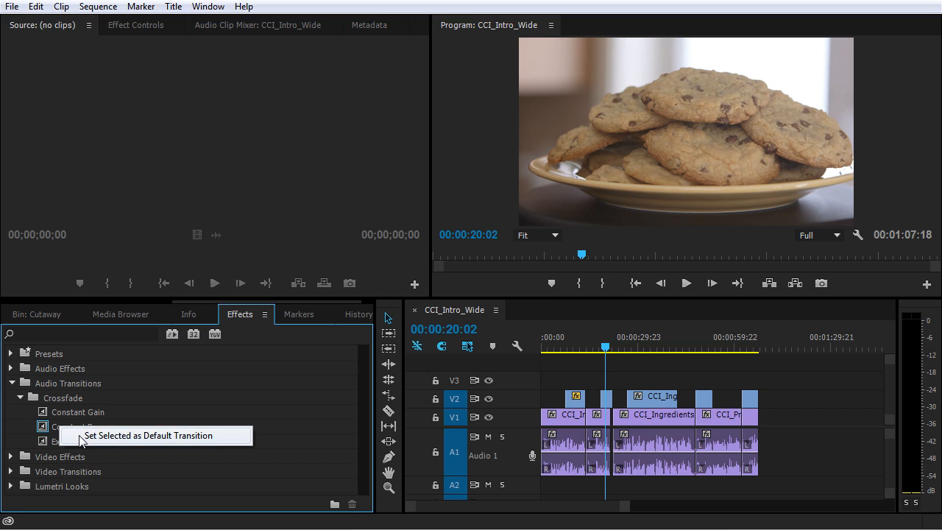
{"action": "right_click", "coordinate": [65, 415]}
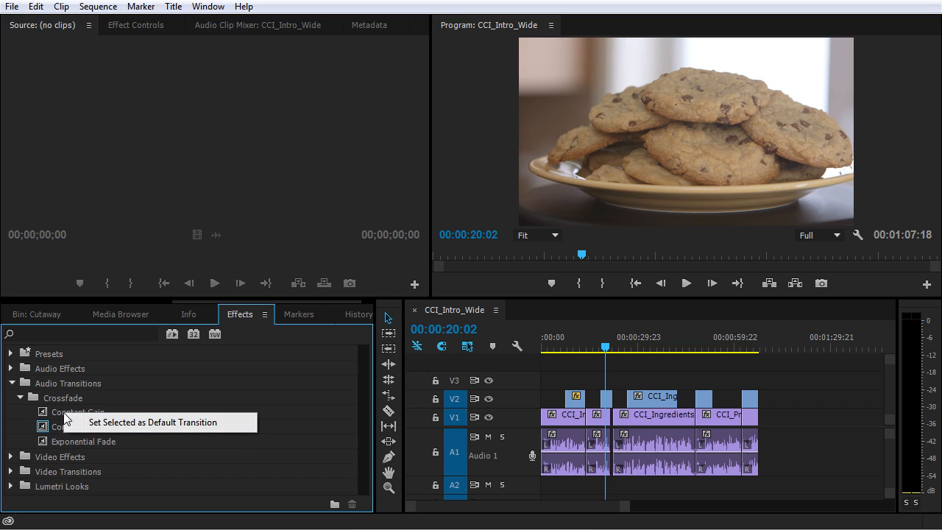
{"action": "left_click", "coordinate": [101, 422]}
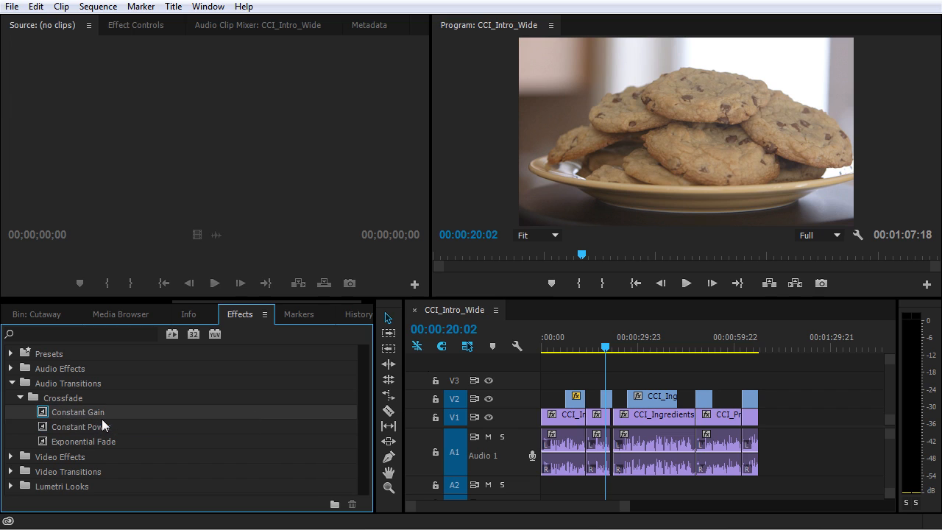
{"action": "right_click", "coordinate": [81, 438]}
{"action": "left_click", "coordinate": [106, 446]}
{"action": "right_click", "coordinate": [81, 430]}
{"action": "left_click", "coordinate": [104, 438]}
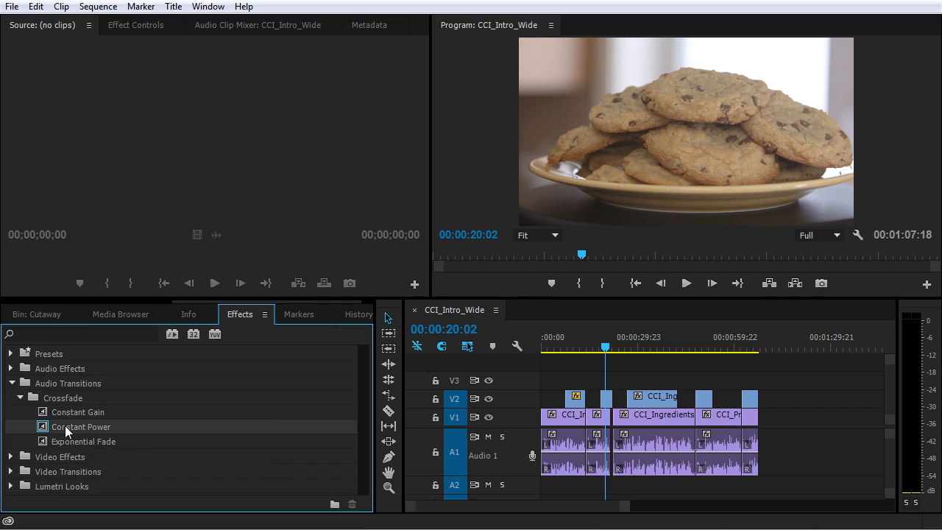
{"action": "left_click", "coordinate": [202, 416]}
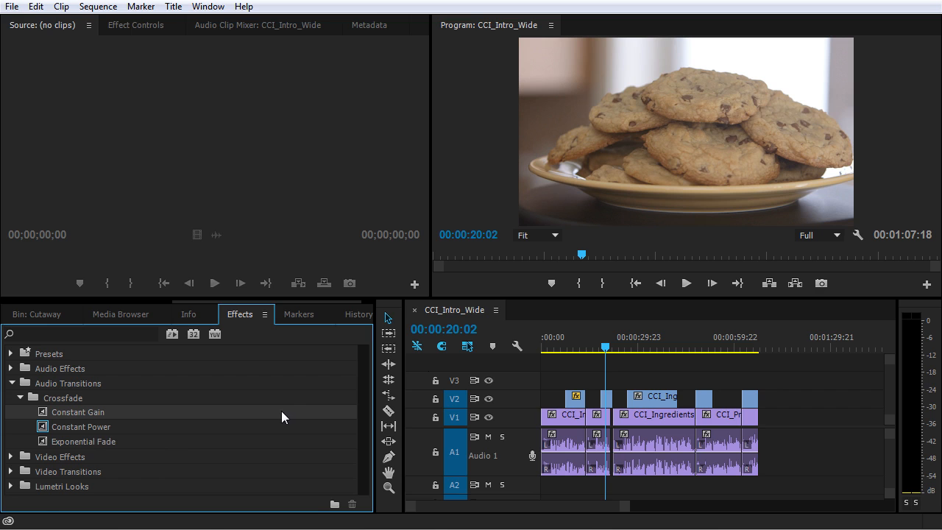
Play the sequence across the first cut between the CCI_Intro_Wide clips to hear the audio change
{"action": "left_click", "coordinate": [587, 347]}
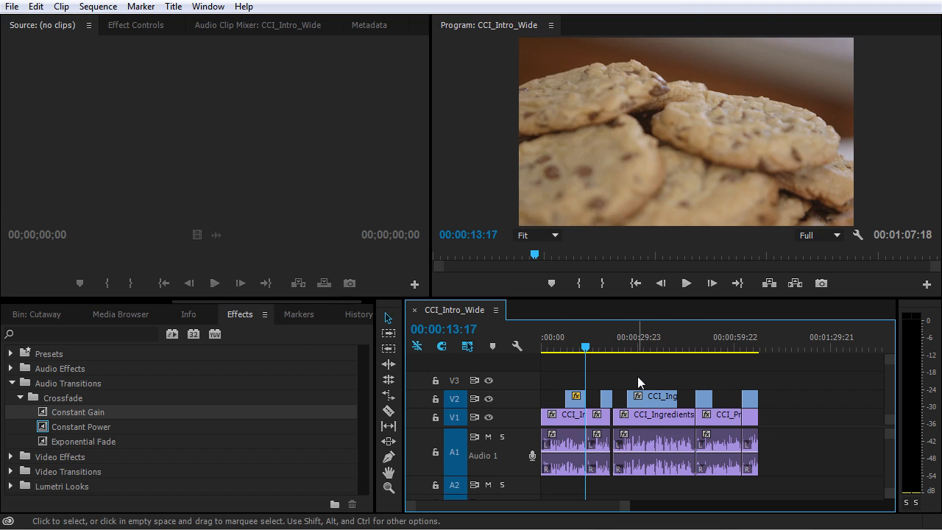
{"action": "key", "text": "equal"}
{"action": "key", "text": "equal"}
{"action": "key", "text": "equal"}
{"action": "key", "text": "equal"}
{"action": "key", "text": "equal"}
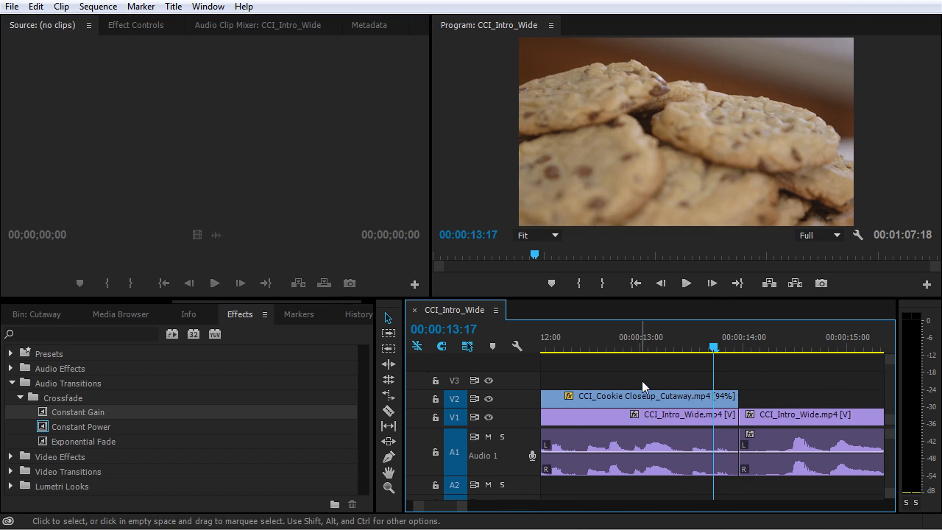
{"action": "left_click_drag", "start_coordinate": [739, 346], "coordinate": [620, 346]}
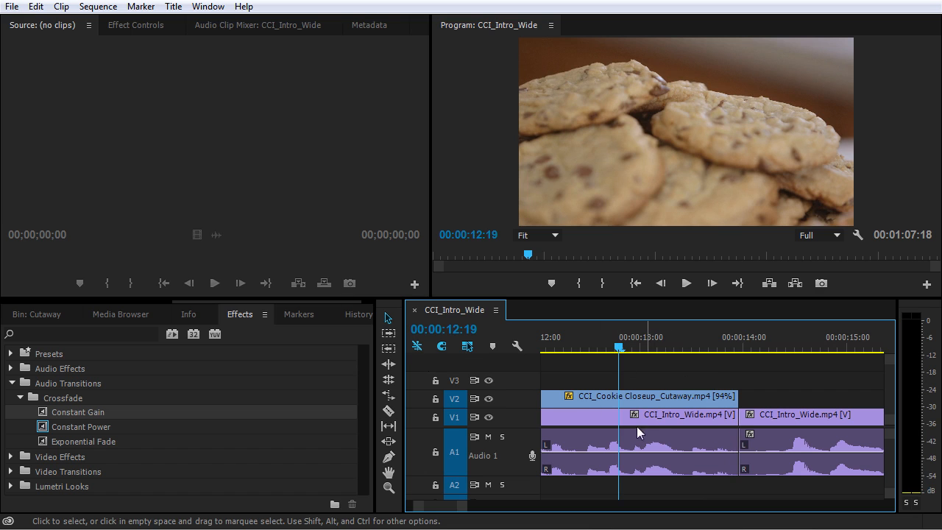
{"action": "key", "text": "space"}
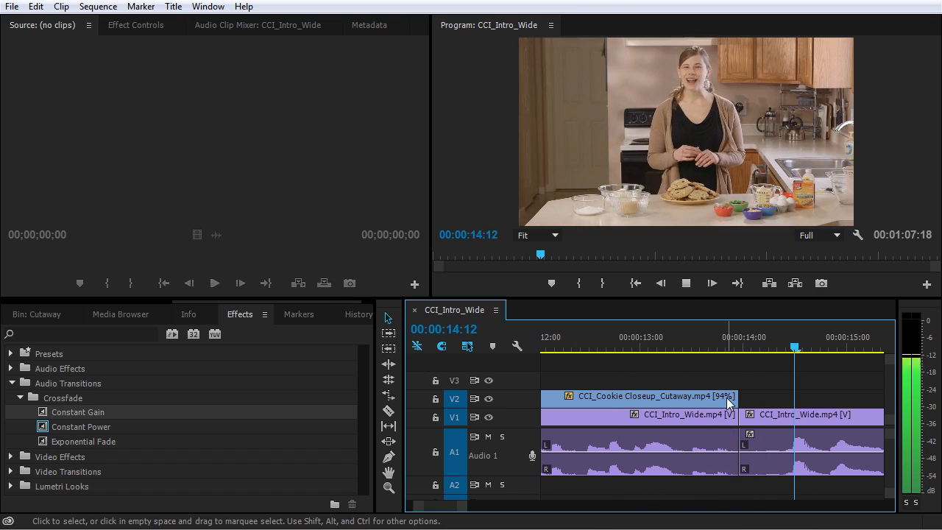
{"action": "key", "text": "space"}
{"action": "left_click", "coordinate": [594, 336]}
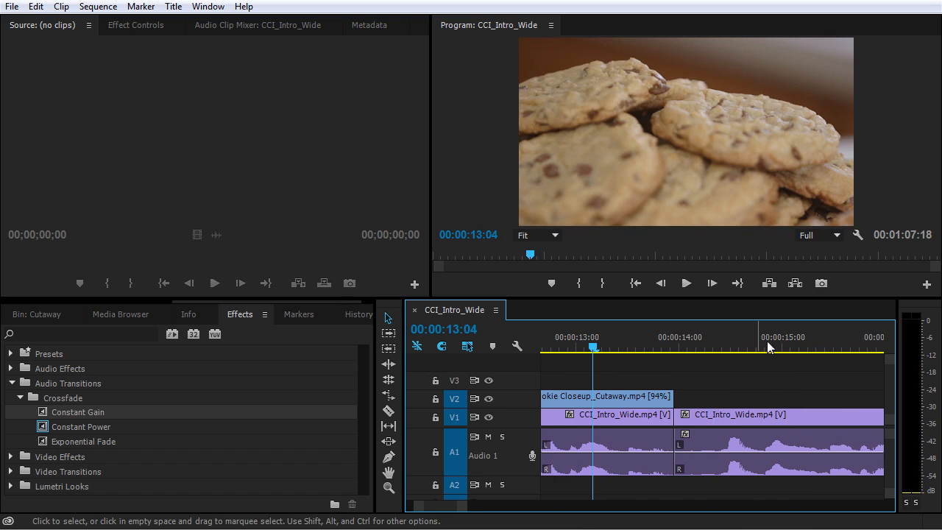
Apply a Constant Power crossfade on A1 at the CCI_Intro_Wide cut at 00:00:13:23
{"action": "left_click", "coordinate": [677, 339]}
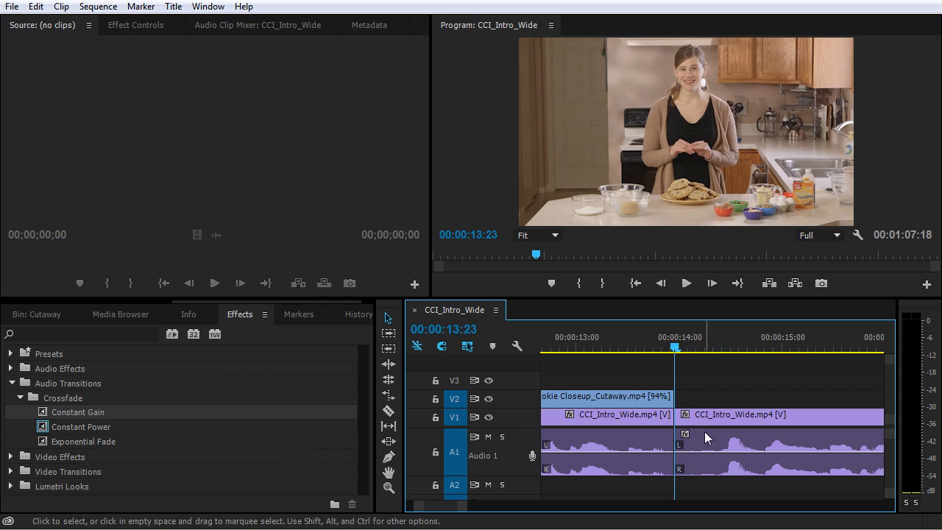
{"action": "left_click", "coordinate": [45, 432]}
{"action": "left_click_drag", "start_coordinate": [46, 433], "coordinate": [682, 459]}
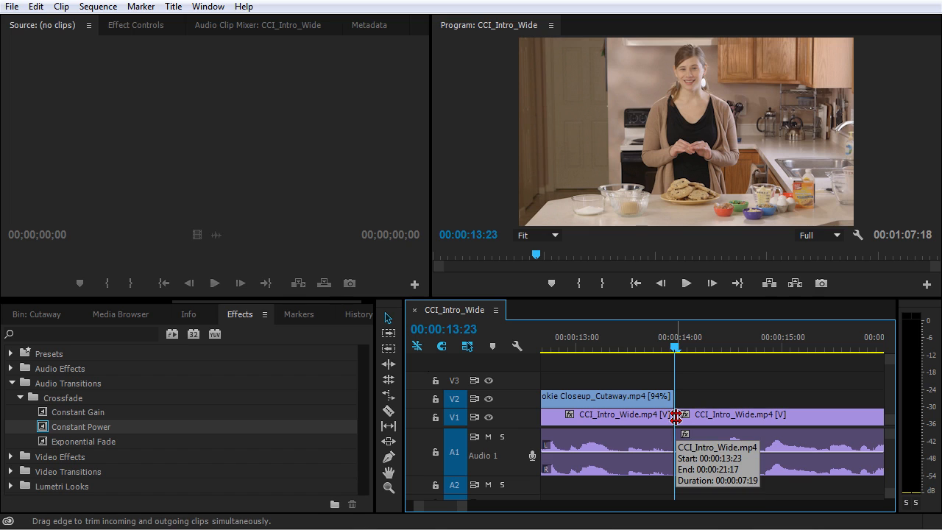
{"action": "key", "text": "ctrl+shift+d"}
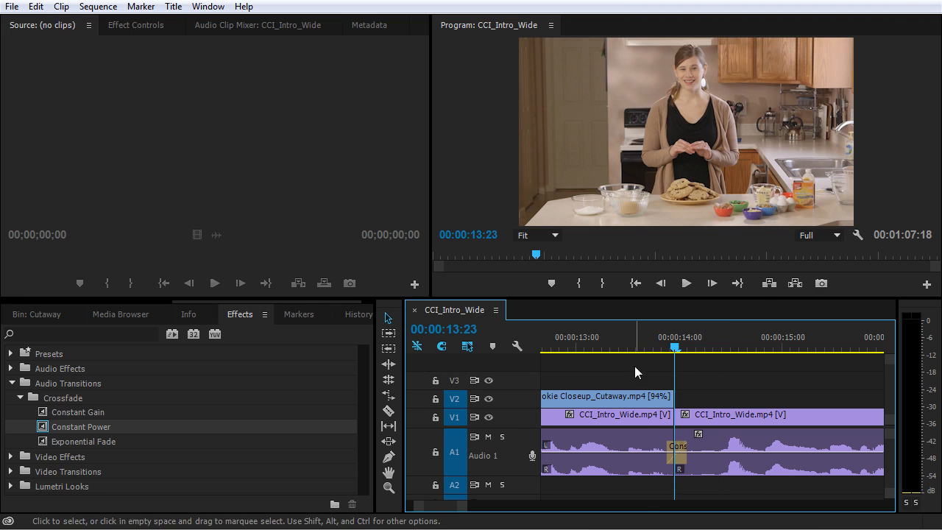
Play the sequence across the Constant Power crossfade to check the audio transition
{"action": "left_click", "coordinate": [599, 340]}
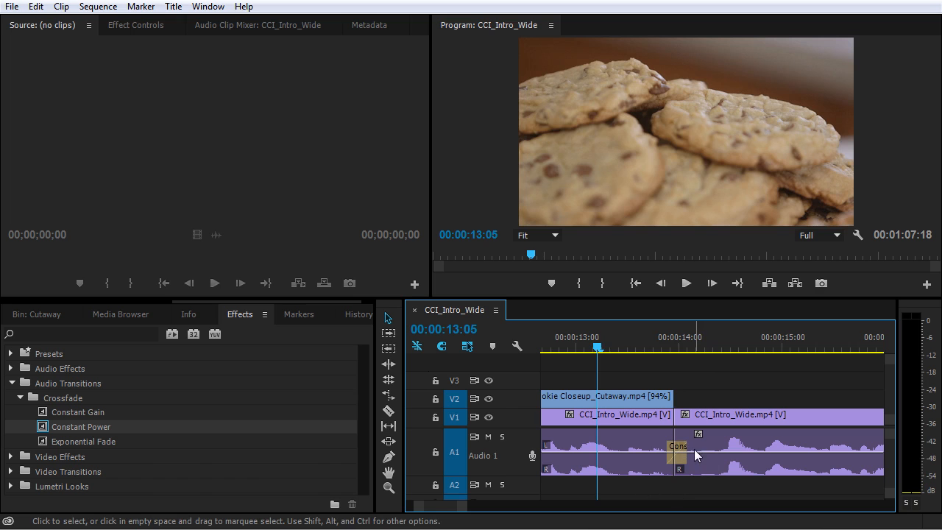
{"action": "key", "text": "space"}
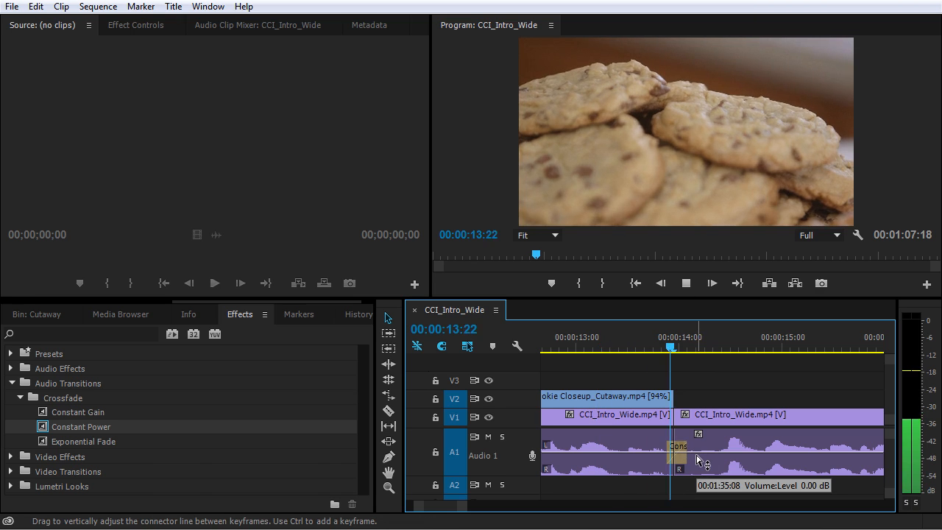
{"action": "key", "text": "space"}
{"action": "left_click", "coordinate": [607, 338]}
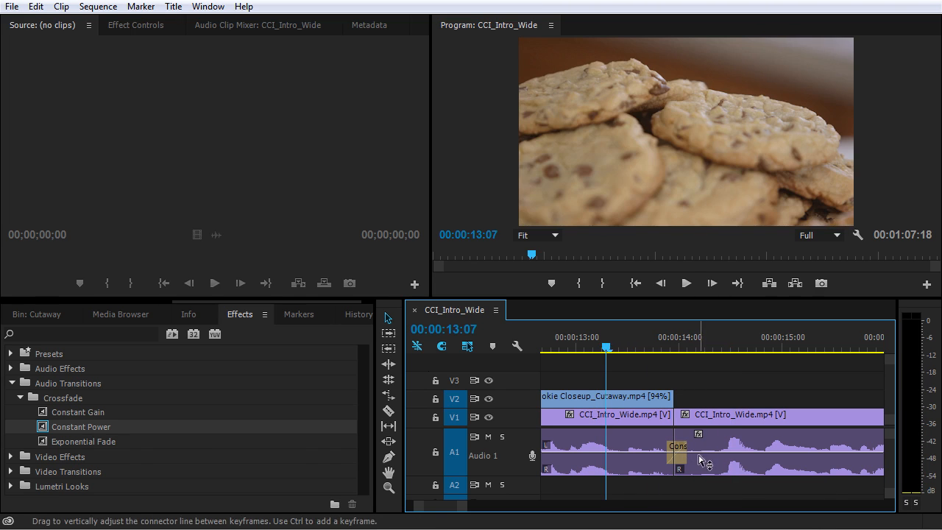
{"action": "key", "text": "space"}
{"action": "key", "text": "space"}
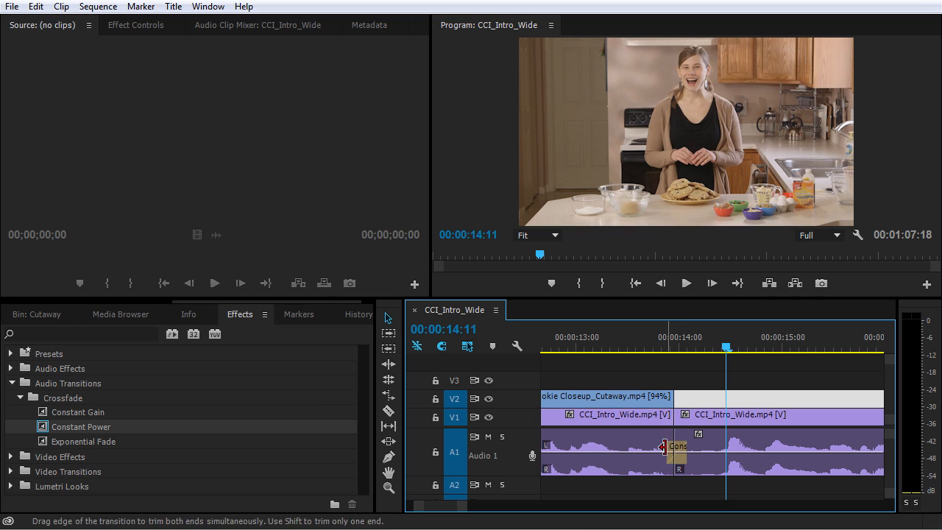
Lengthen the Constant Power crossfade at the cut to about 0.6 seconds and play it back
{"action": "left_click_drag", "start_coordinate": [668, 448], "coordinate": [646, 447]}
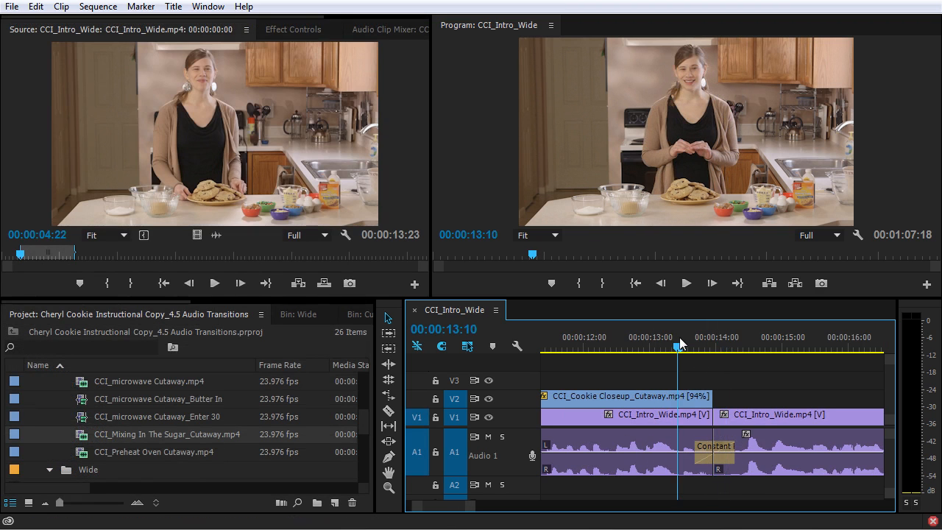
{"action": "left_click_drag", "start_coordinate": [680, 337], "coordinate": [667, 340]}
{"action": "key", "text": "space"}
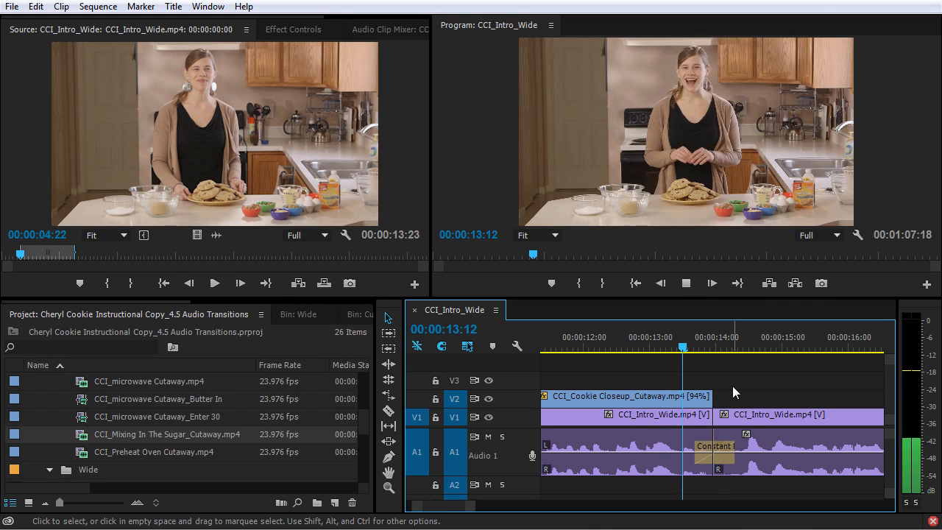
{"action": "key", "text": "space"}
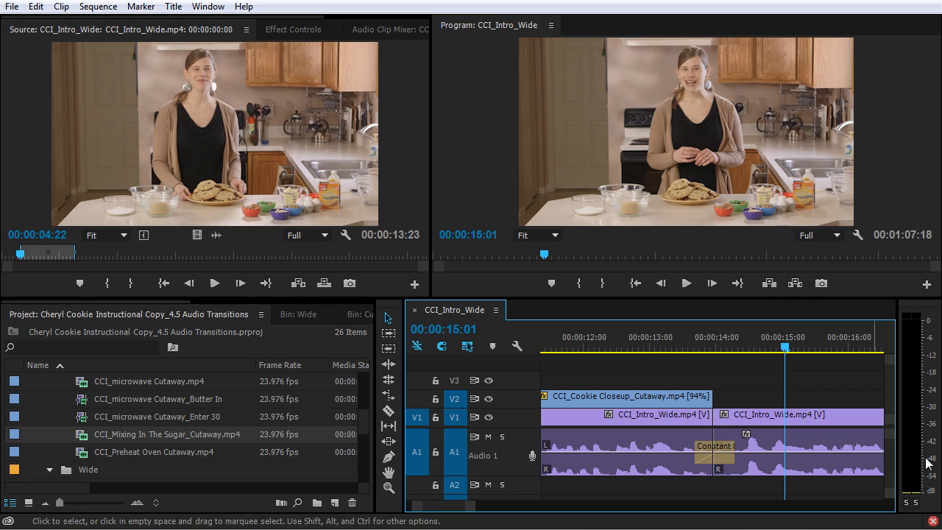
{"action": "left_click", "coordinate": [676, 420]}
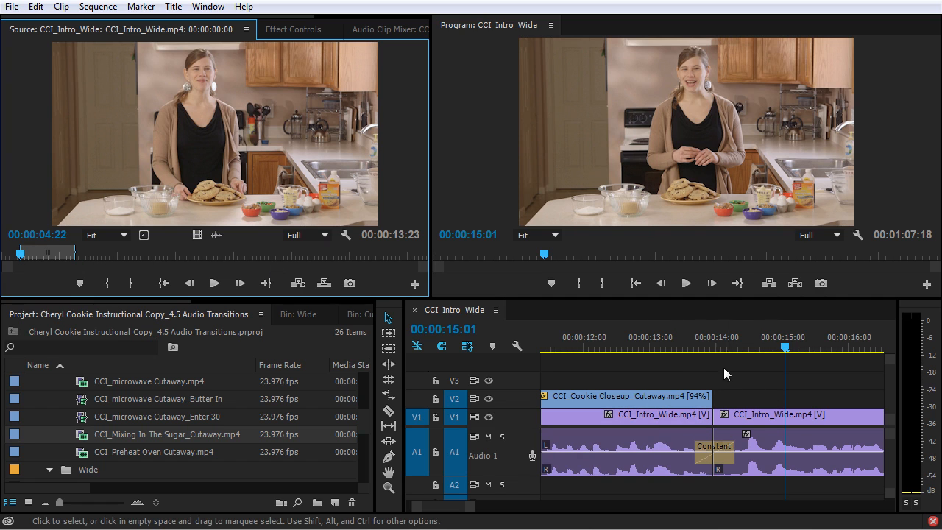
{"action": "left_click", "coordinate": [710, 418]}
{"action": "left_click", "coordinate": [758, 422]}
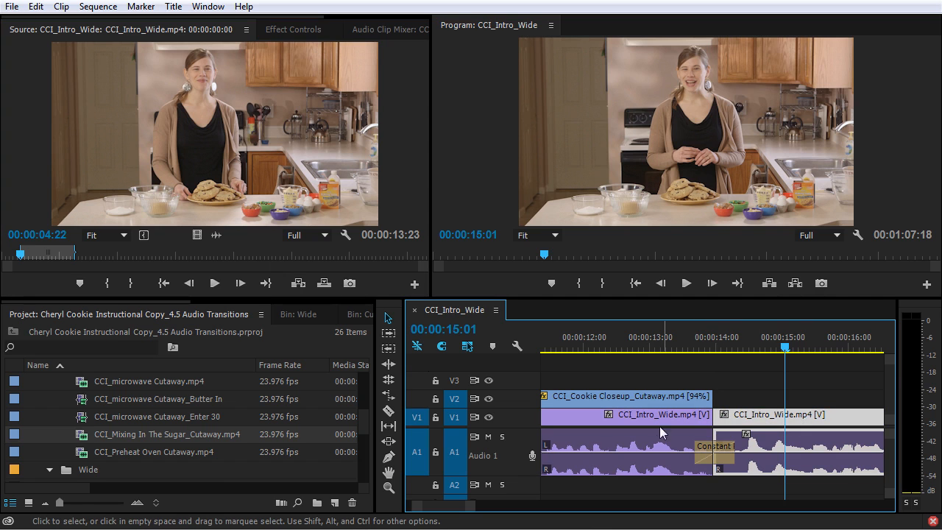
{"action": "left_click", "coordinate": [700, 425]}
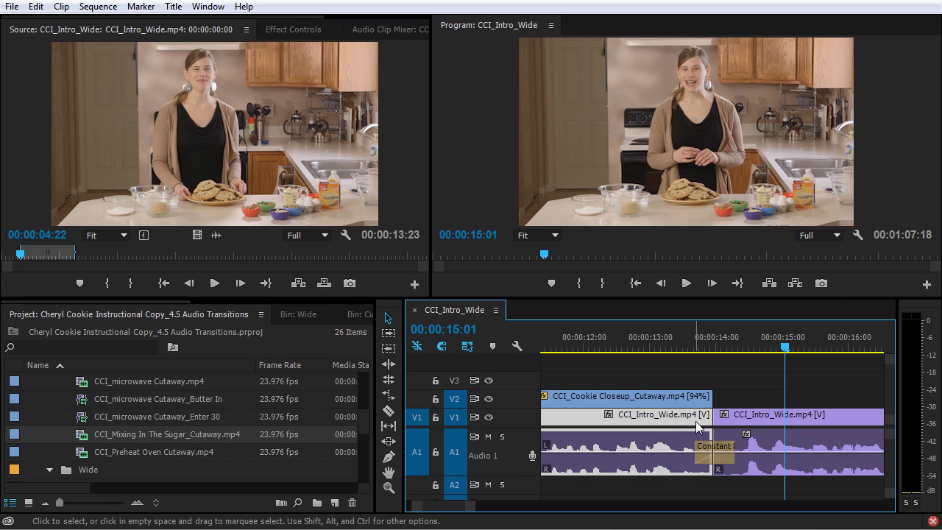
{"action": "left_click", "coordinate": [784, 417]}
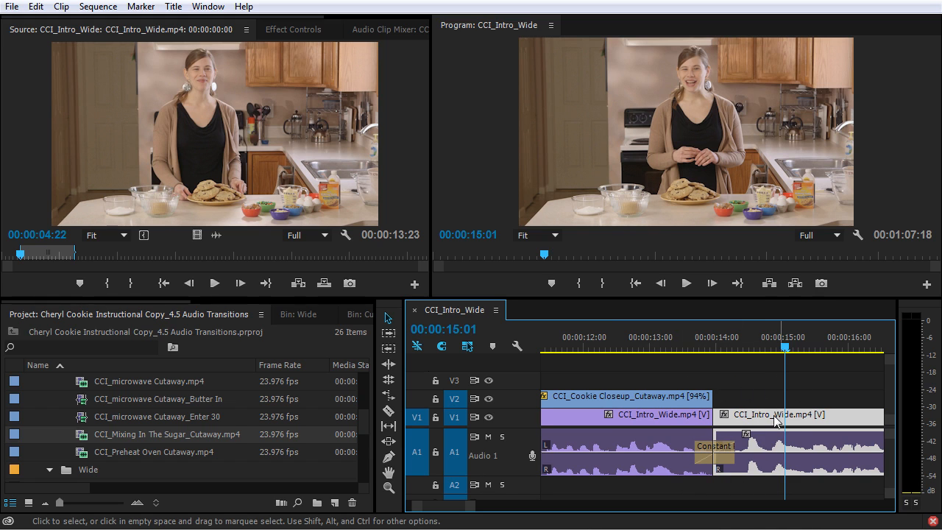
{"action": "left_click", "coordinate": [760, 390]}
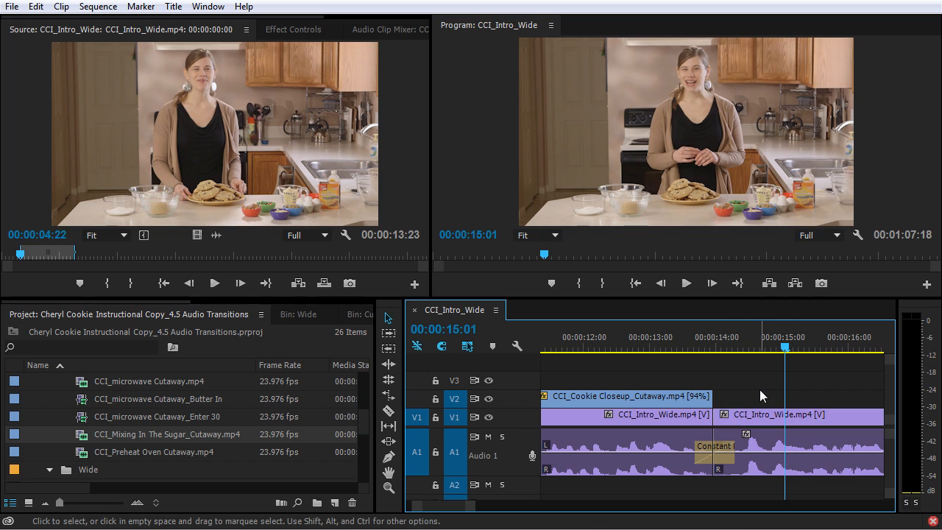
Try the default audio transition as a fade-in at the start of the first CCI_Intro_Wide clip and undo it
{"action": "key", "text": "Home"}
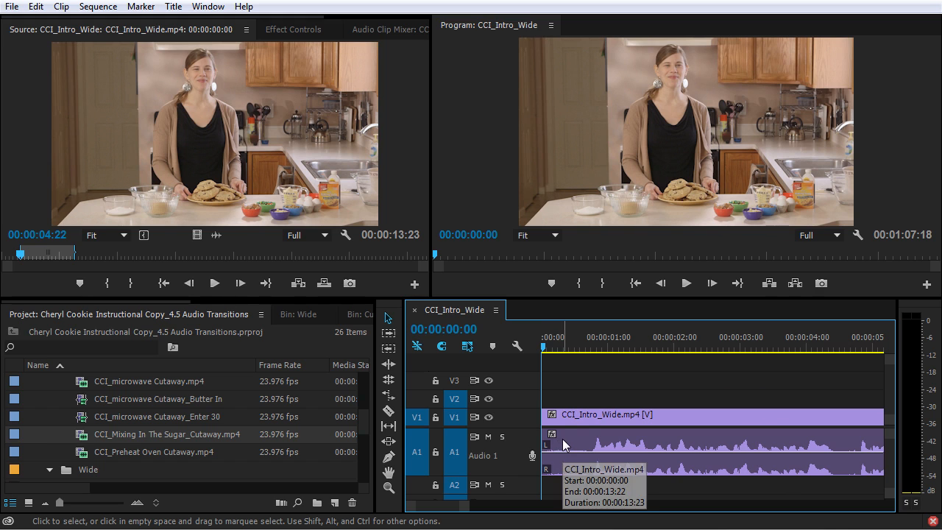
{"action": "key", "text": "ctrl+shift+d"}
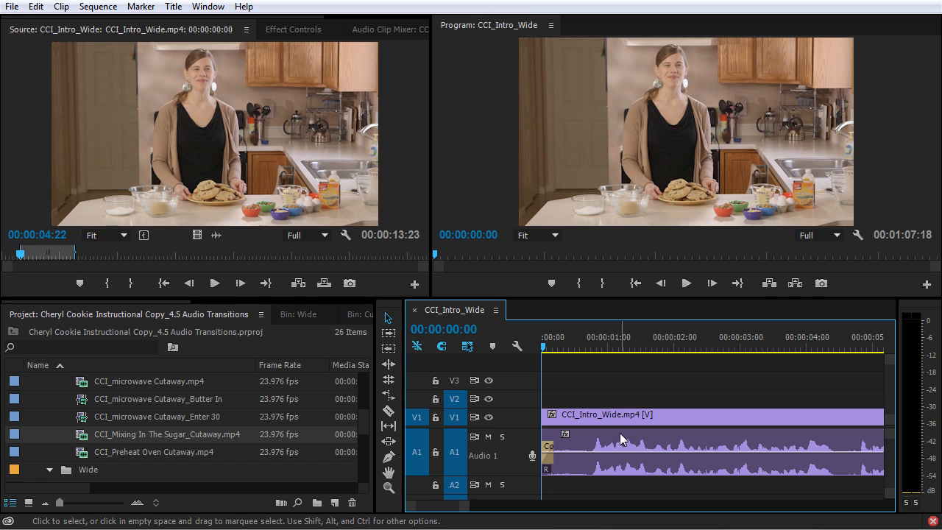
{"action": "key", "text": "space"}
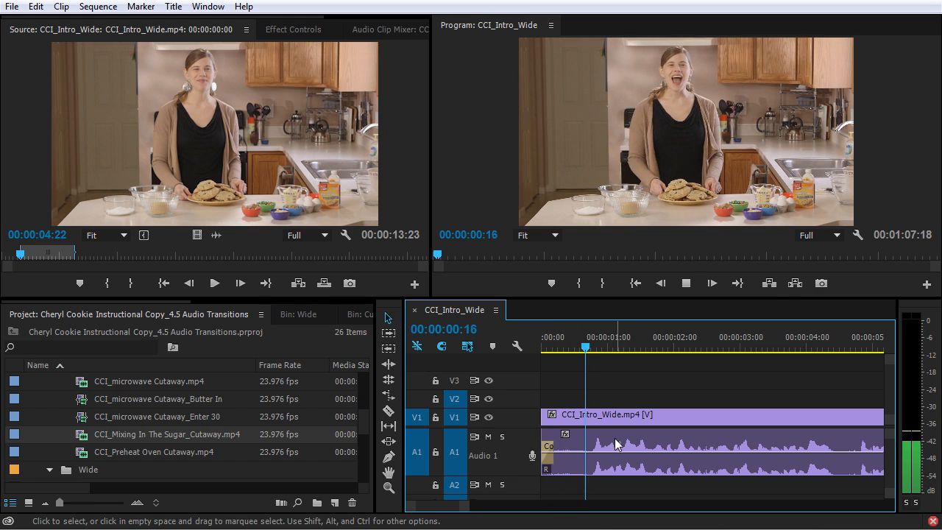
{"action": "key", "text": "space"}
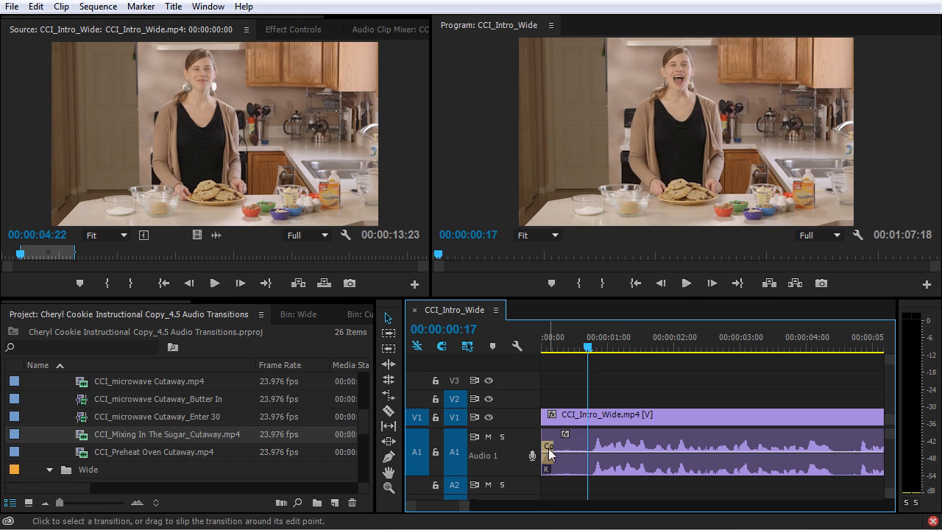
{"action": "key", "text": "Home"}
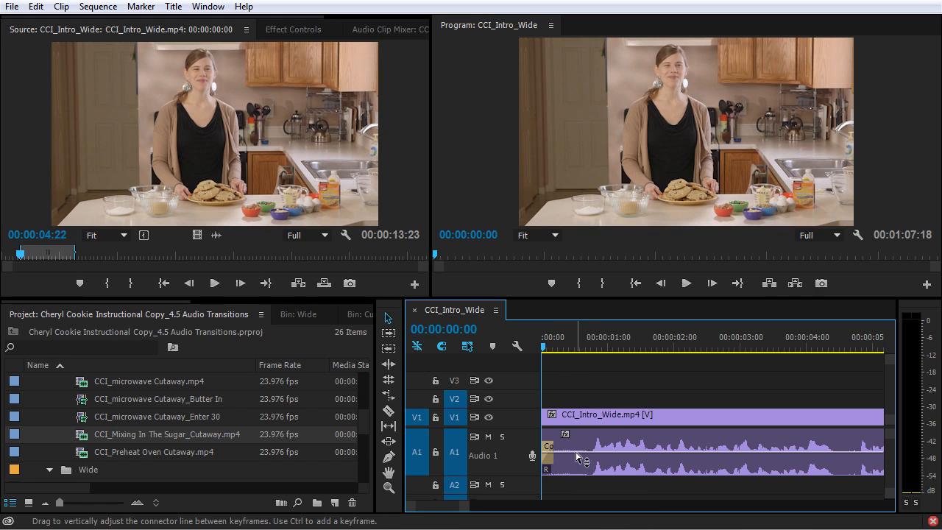
{"action": "key", "text": "ctrl+z"}
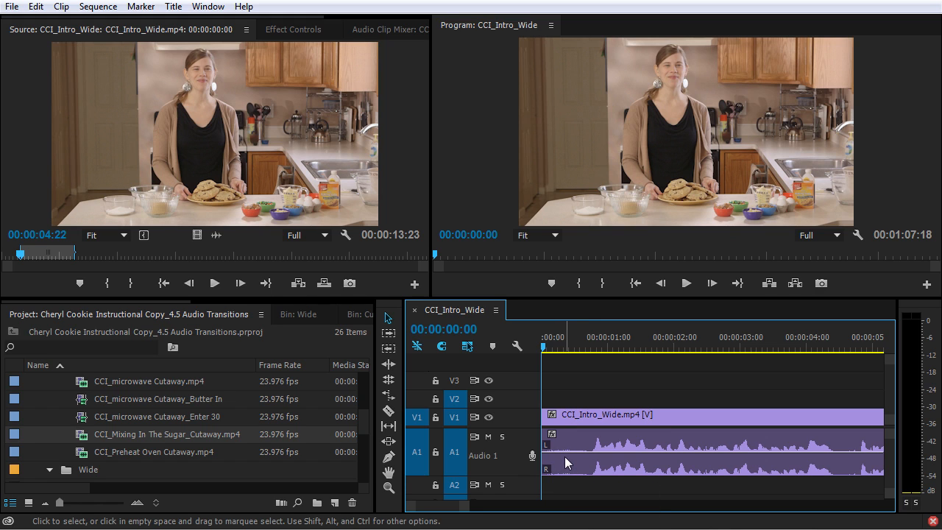
Expand audio track A1 so the first clip's waveform and volume line can be edited
{"action": "double_click", "coordinate": [495, 449]}
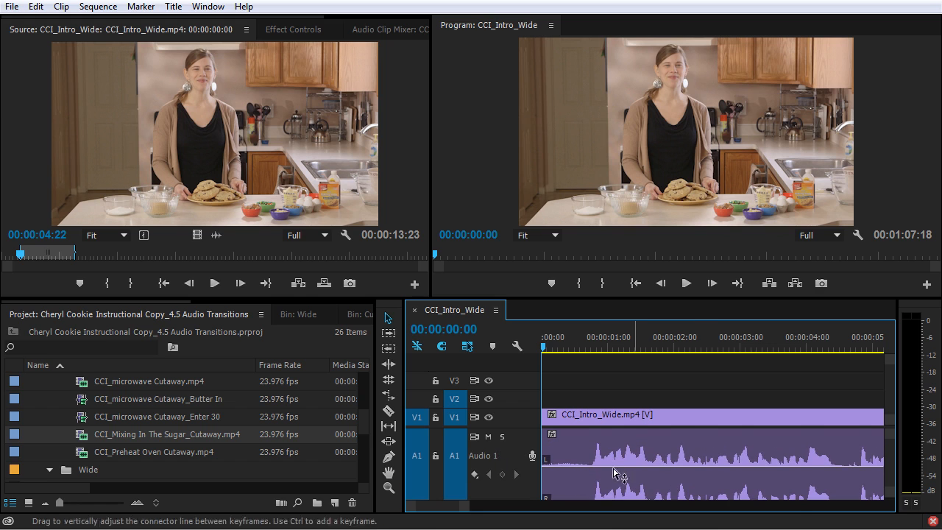
{"action": "double_click", "coordinate": [501, 446]}
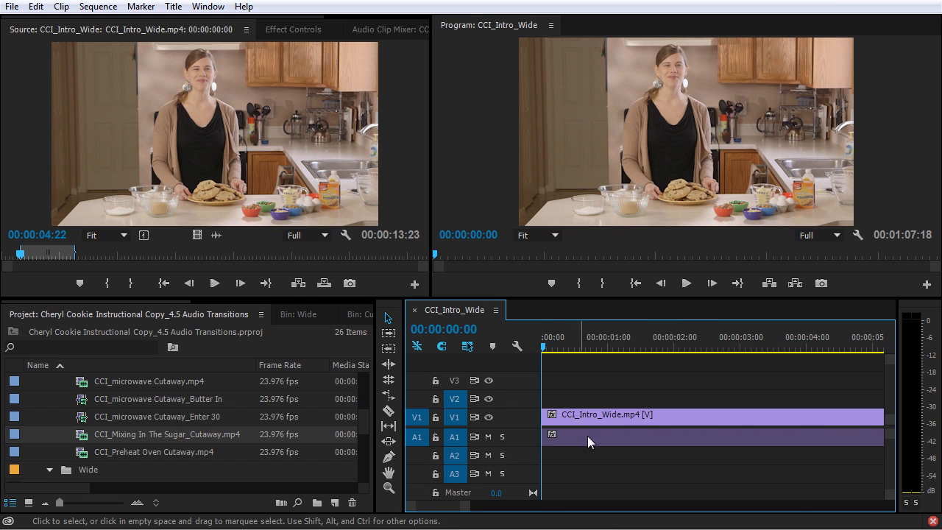
{"action": "double_click", "coordinate": [493, 436]}
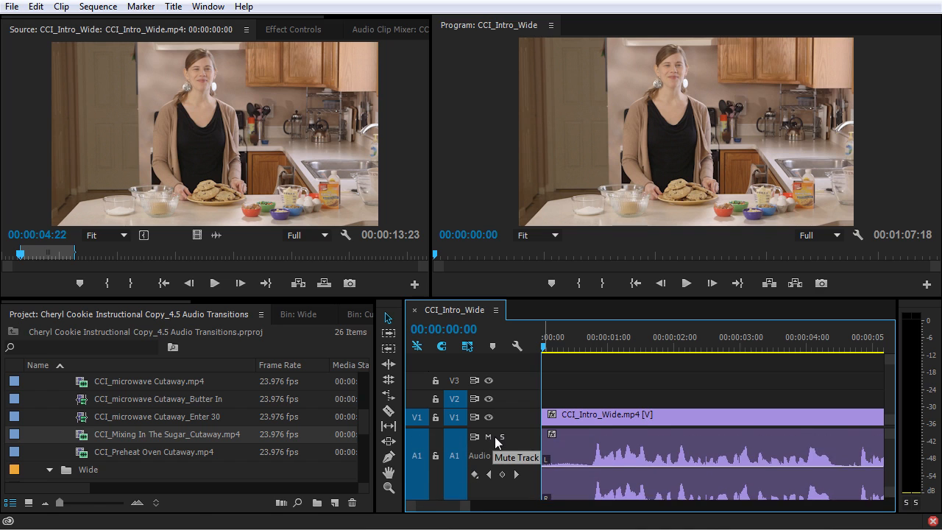
{"action": "scroll", "coordinate": [495, 437], "scroll_direction": "down", "scroll_amount": 2}
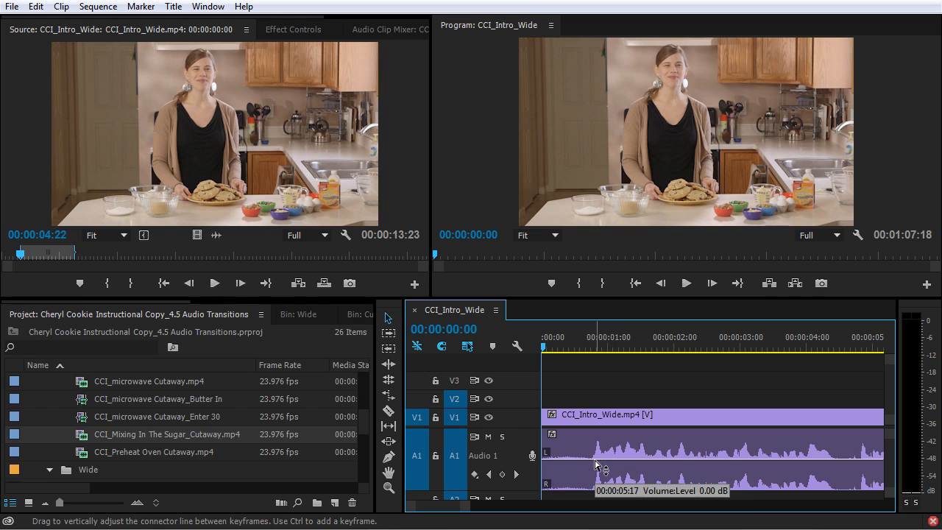
Try lowering the first CCI_Intro_Wide clip's volume level to -5.64 dB and undo it
{"action": "left_click", "coordinate": [597, 464]}
{"action": "left_click_drag", "start_coordinate": [596, 450], "coordinate": [596, 474]}
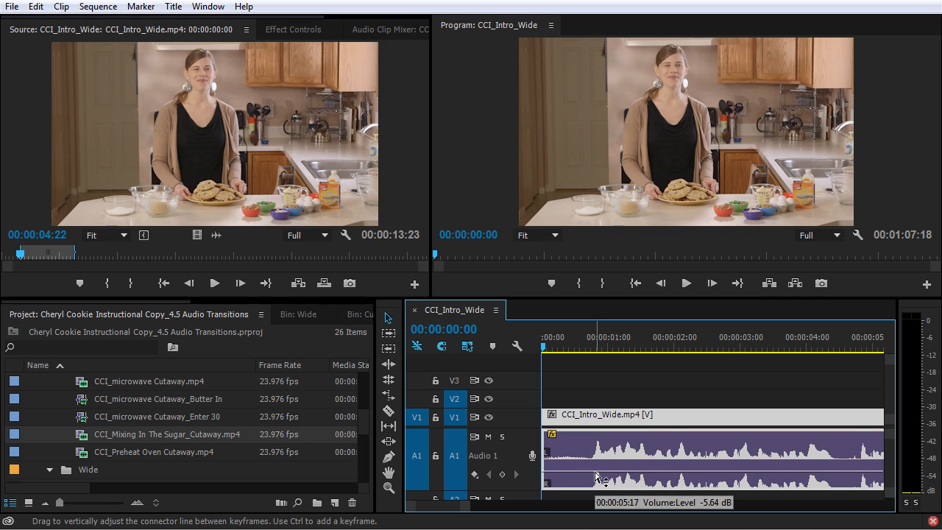
{"action": "key", "text": "ctrl+z"}
{"action": "key", "text": "ctrl+z"}
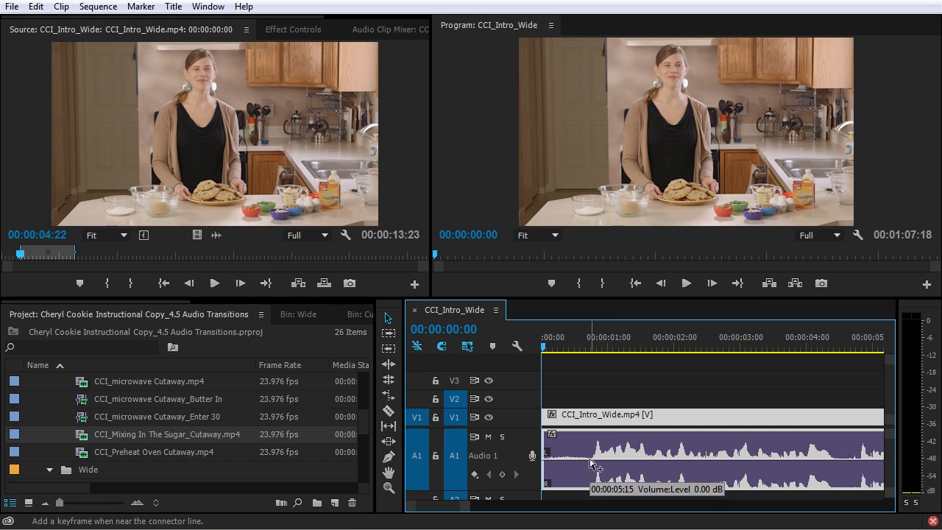
Try a keyframed volume fade-in over about the first 0.7 seconds of the first CCI_Intro_Wide clip, play it and undo it
{"action": "left_click", "coordinate": [591, 461], "text": "ctrl"}
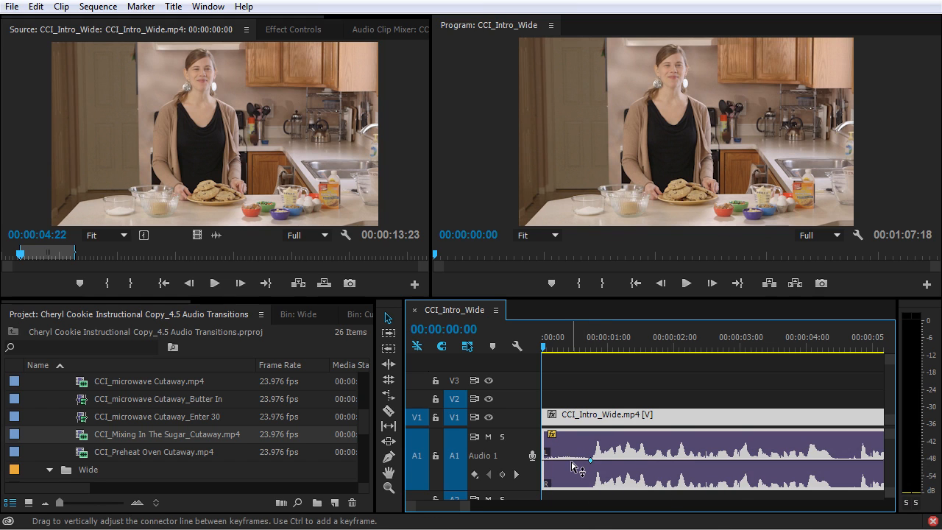
{"action": "left_click", "coordinate": [571, 461], "text": "ctrl"}
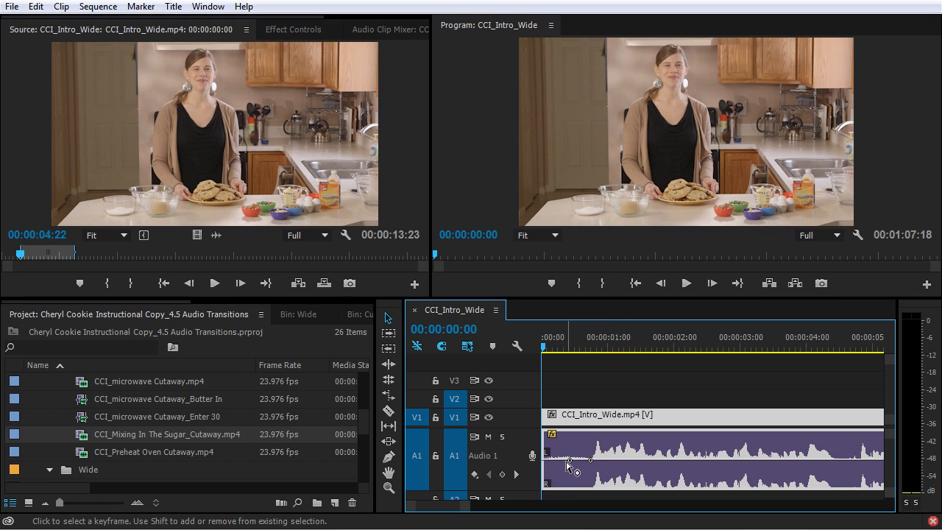
{"action": "left_click", "coordinate": [570, 462]}
{"action": "left_click_drag", "start_coordinate": [571, 462], "coordinate": [544, 485]}
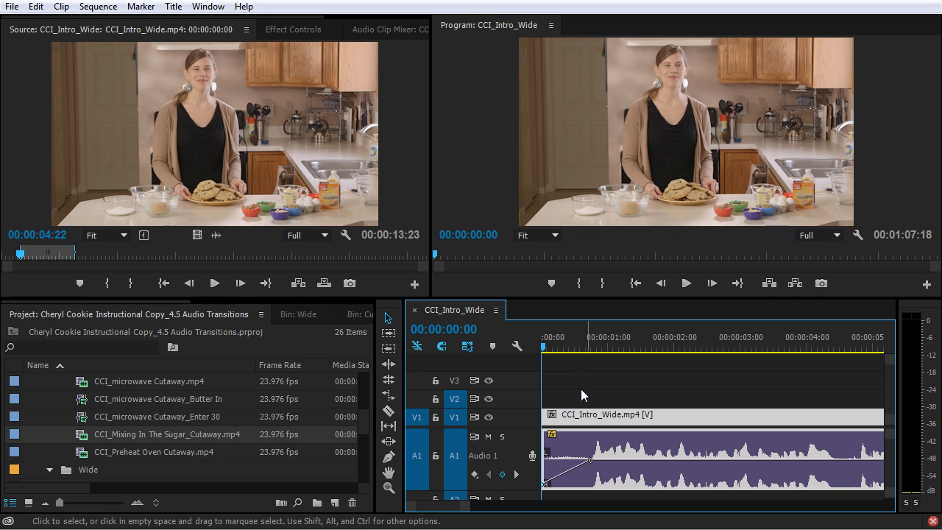
{"action": "key", "text": "space"}
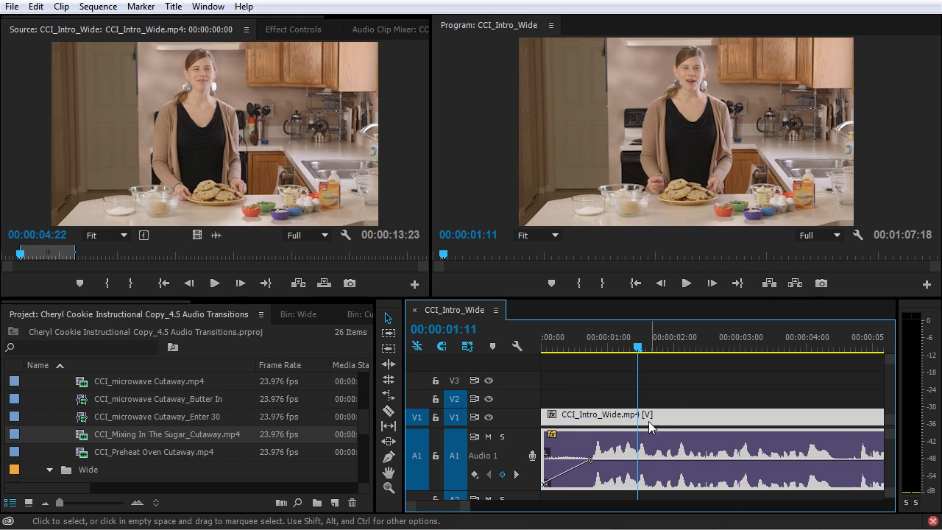
{"action": "key", "text": "ctrl+z"}
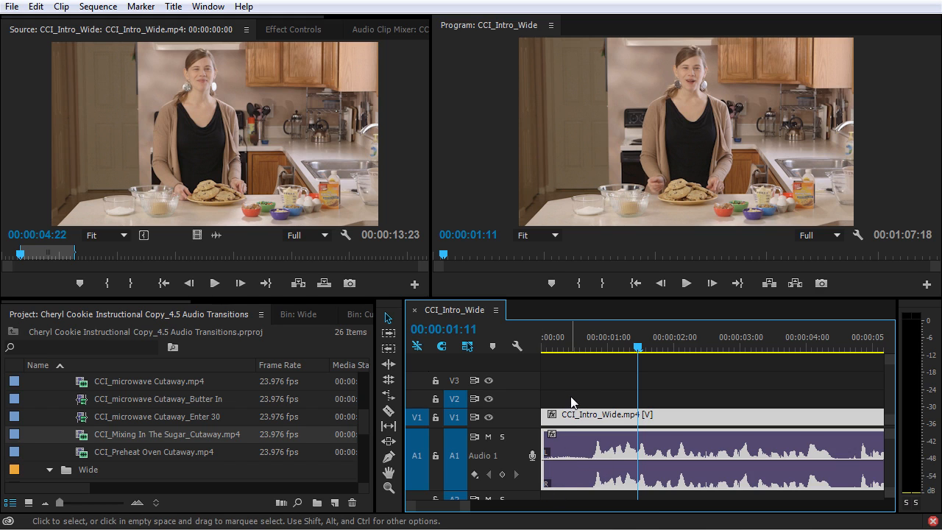
Try a Constant Power fade-in about 18 frames long at the start of the first CCI_Intro_Wide clip, play it and delete it
{"action": "left_click_drag", "start_coordinate": [572, 350], "coordinate": [525, 359]}
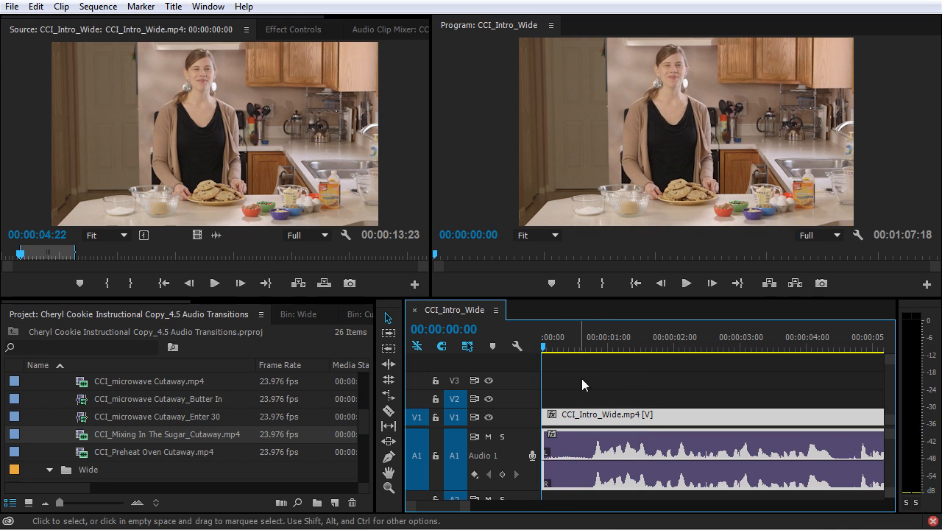
{"action": "key", "text": "ctrl+shift+d"}
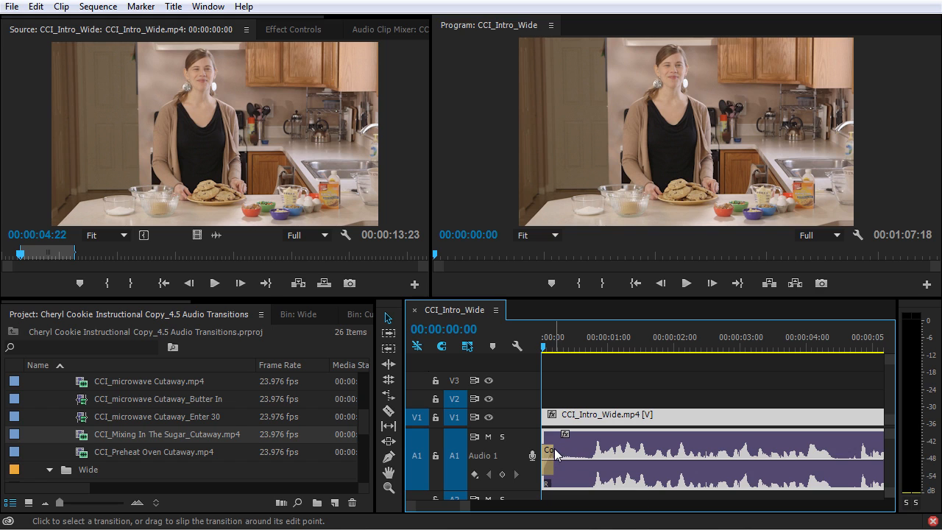
{"action": "key", "text": "equal"}
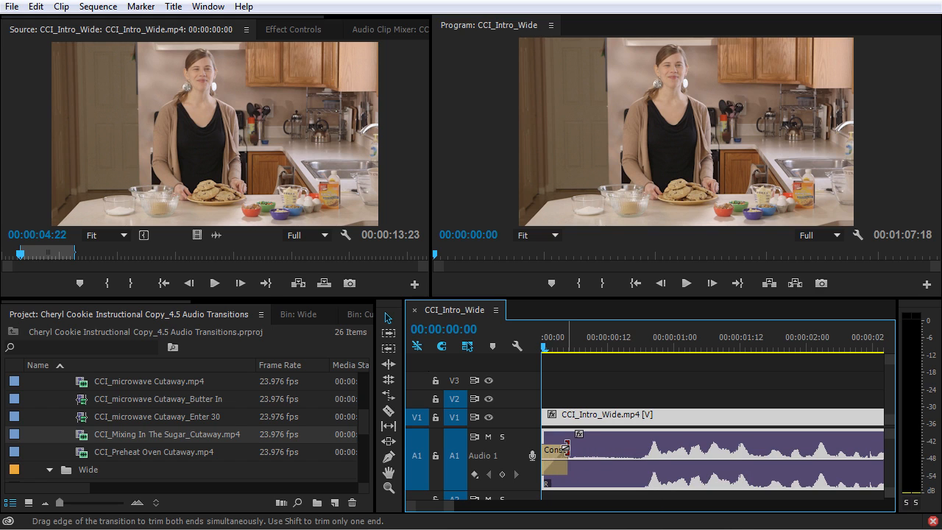
{"action": "left_click_drag", "start_coordinate": [566, 447], "coordinate": [638, 466]}
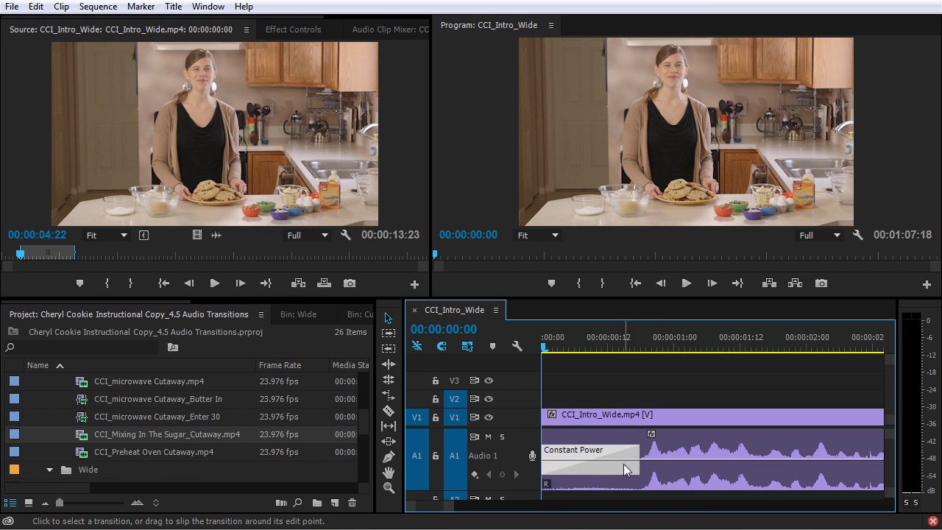
{"action": "key", "text": "space"}
{"action": "key", "text": "space"}
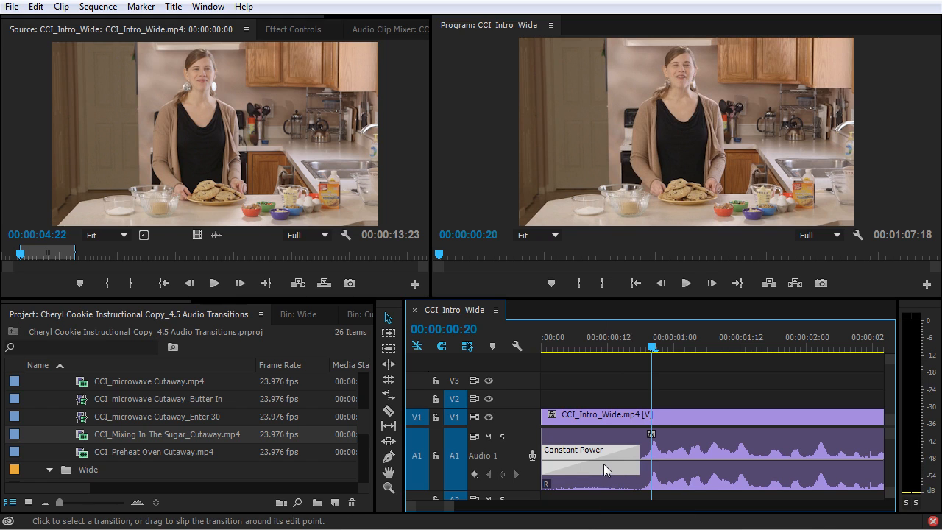
{"action": "key", "text": "Delete"}
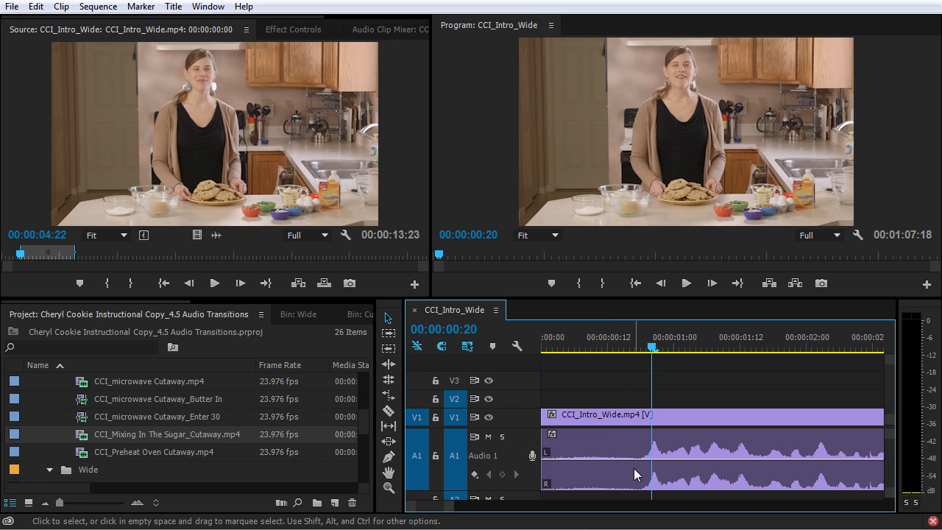
Add two volume keyframes at the start of the first CCI_Intro_Wide clip, forming a fade-in about 5 frames long
{"action": "left_click", "coordinate": [642, 460], "text": "ctrl"}
{"action": "left_click", "coordinate": [624, 459], "text": "ctrl"}
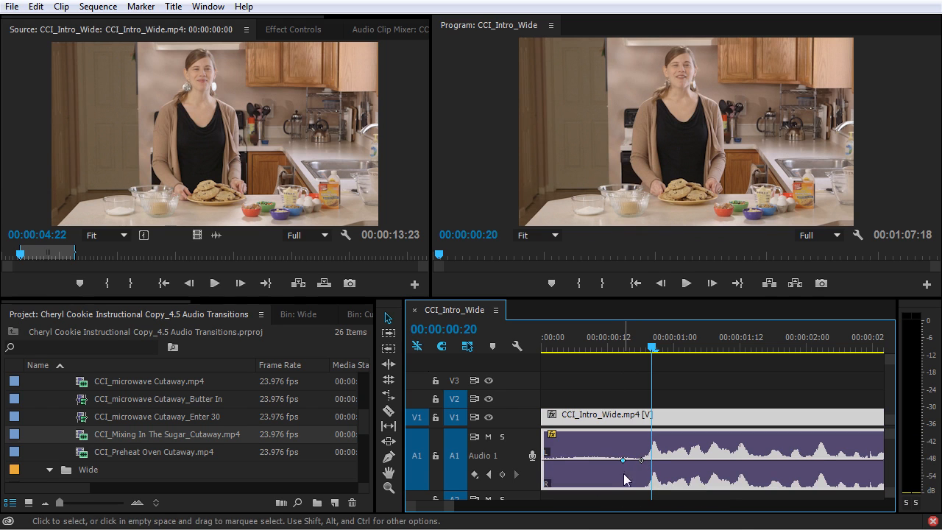
{"action": "left_click_drag", "start_coordinate": [623, 460], "coordinate": [545, 484]}
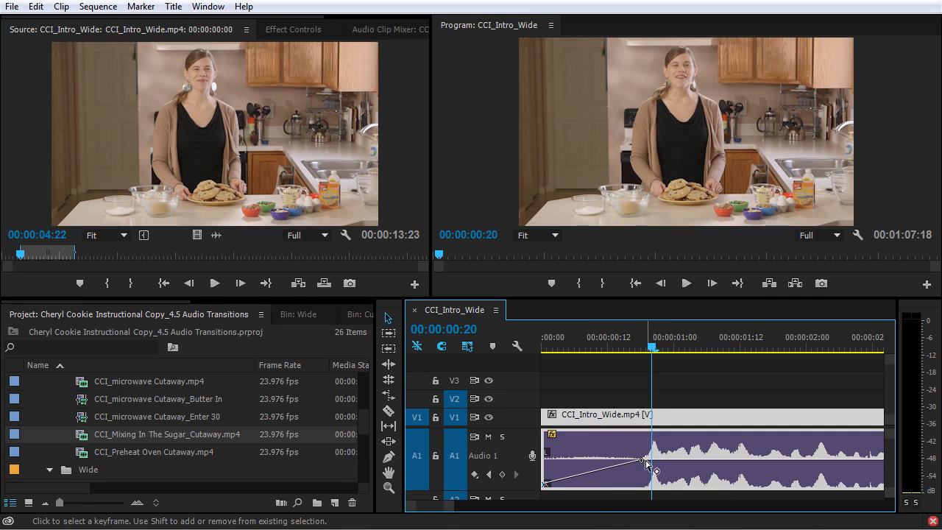
{"action": "left_click_drag", "start_coordinate": [641, 461], "coordinate": [567, 460]}
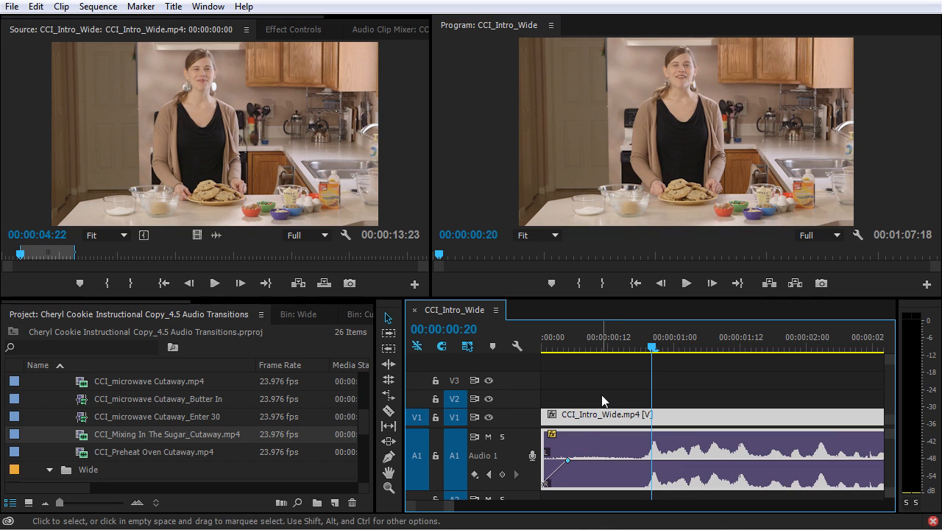
Lengthen the keyframed volume fade-in on A1 so that it ends at 00:00:00:10
{"action": "key", "text": "minus"}
{"action": "key", "text": "minus"}
{"action": "key", "text": "minus"}
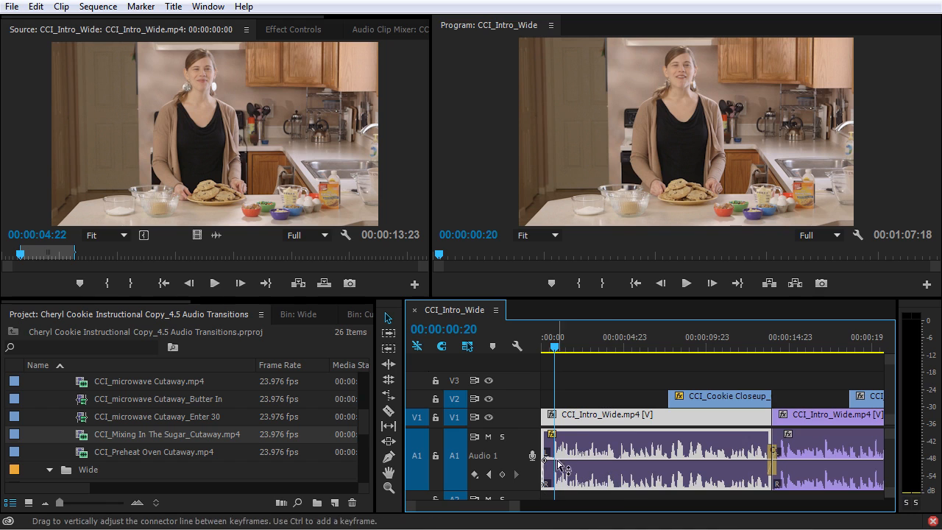
{"action": "left_click_drag", "start_coordinate": [547, 462], "coordinate": [545, 483]}
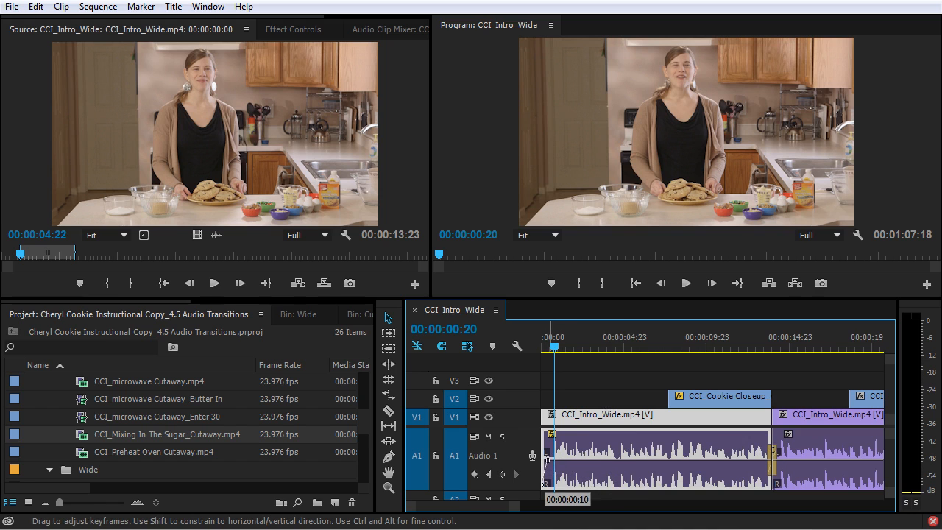
Lengthen the Constant Power crossfade at the CCI_Intro_Wide cut to 16 frames in Effect Controls and save the project
{"action": "left_click", "coordinate": [775, 455]}
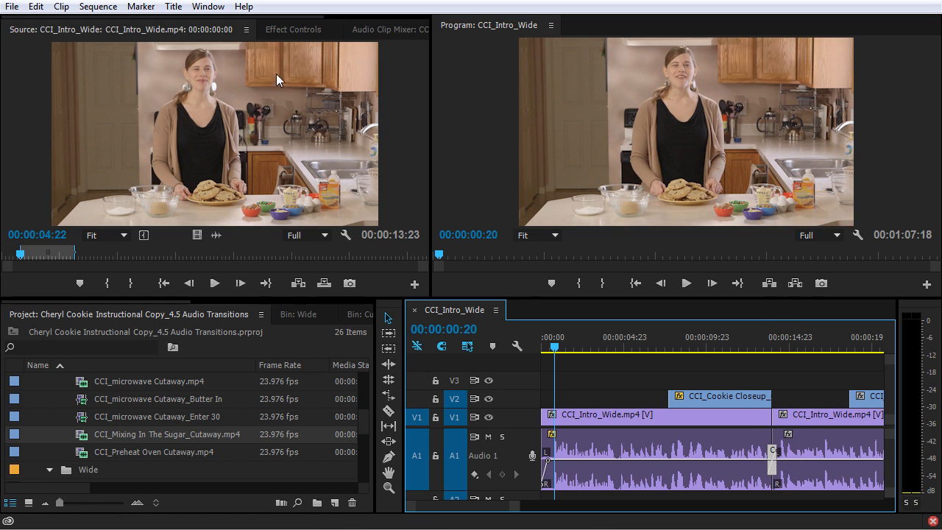
{"action": "left_click", "coordinate": [296, 31]}
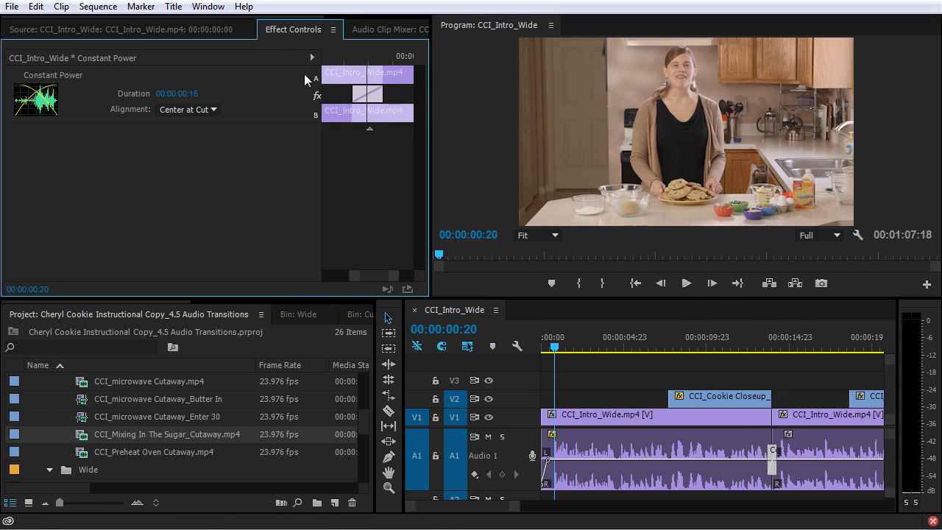
{"action": "left_click", "coordinate": [773, 454]}
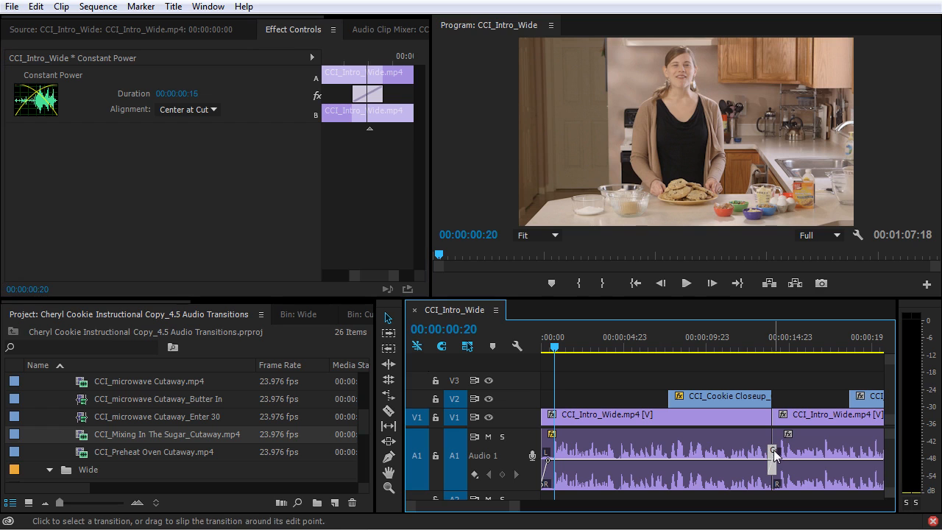
{"action": "left_click_drag", "start_coordinate": [354, 93], "coordinate": [350, 102]}
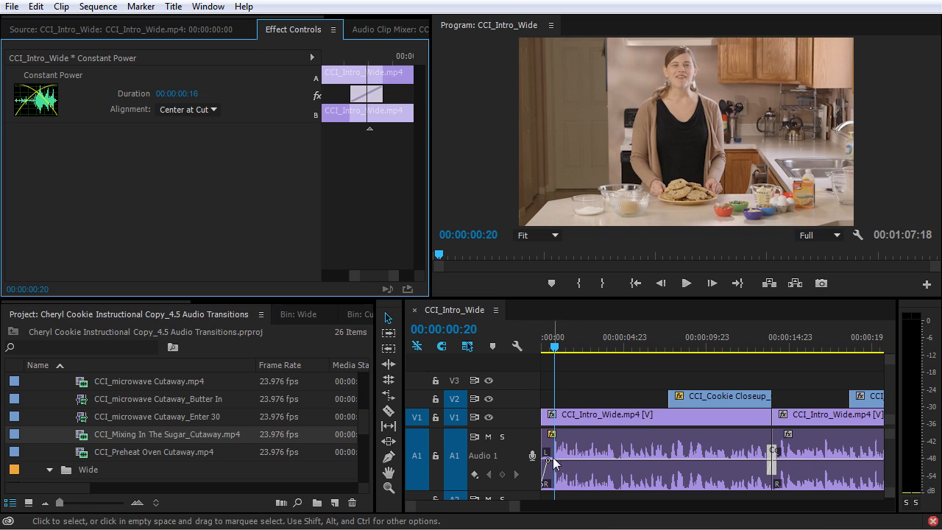
{"action": "key", "text": "ctrl+s"}
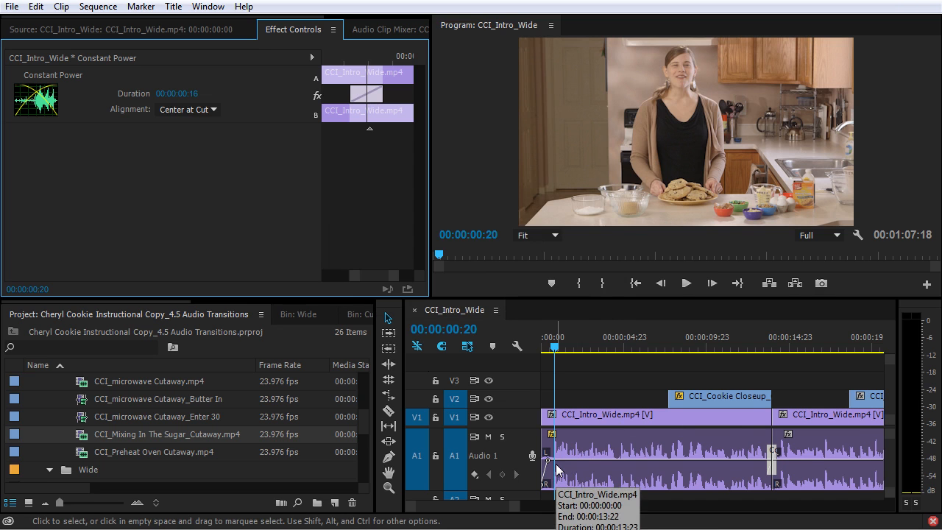
Play the sequence from 00:00:19:05 across the gap between CCI_Intro_Wide and CCI_Ingredients_Wide to check the audio
{"action": "key", "text": "backslash"}
{"action": "left_click", "coordinate": [624, 350]}
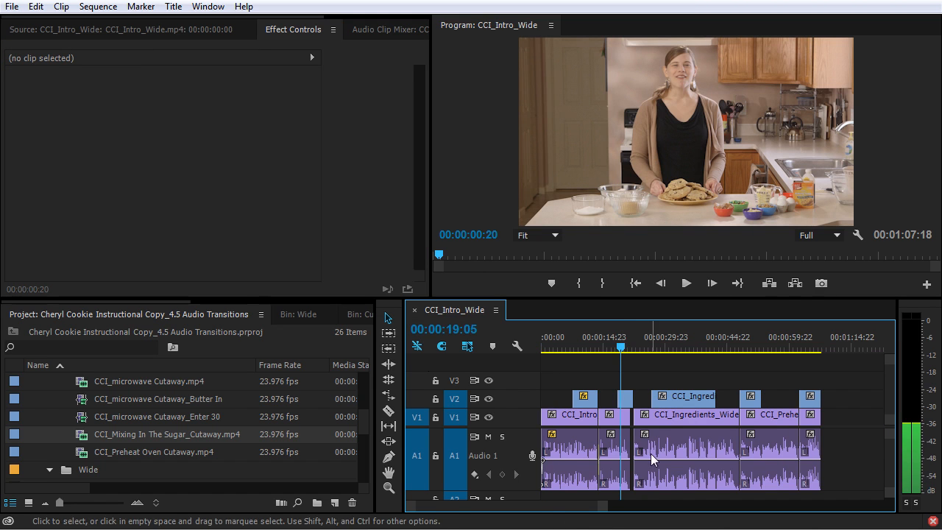
{"action": "key", "text": "equal"}
{"action": "key", "text": "equal"}
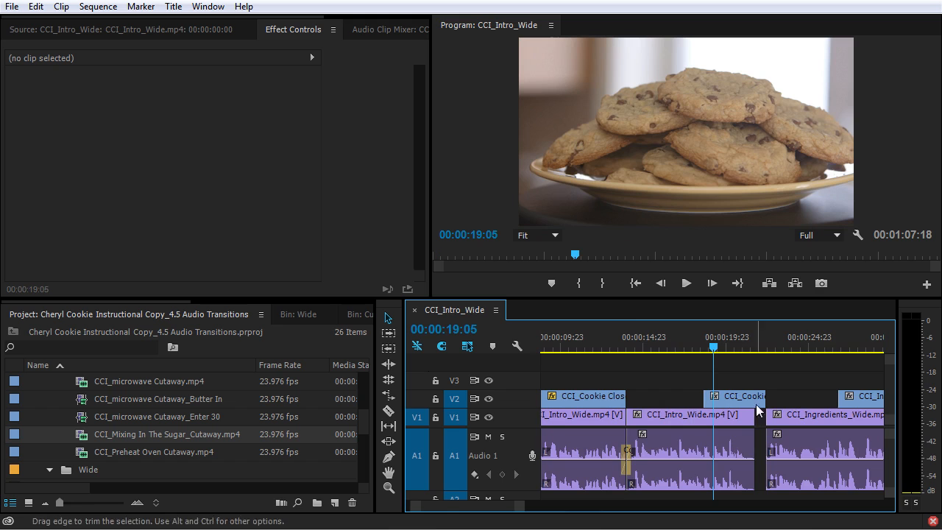
{"action": "key", "text": "equal"}
{"action": "key", "text": "space"}
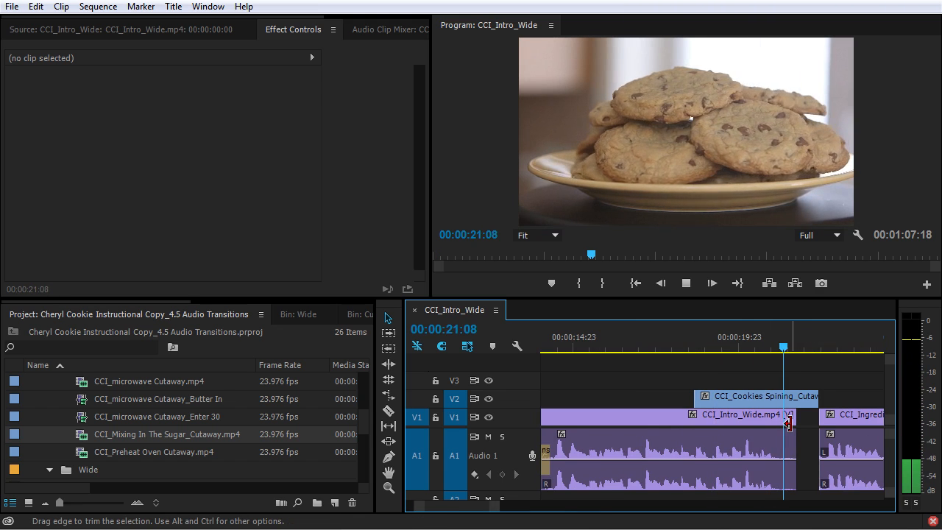
{"action": "key", "text": "space"}
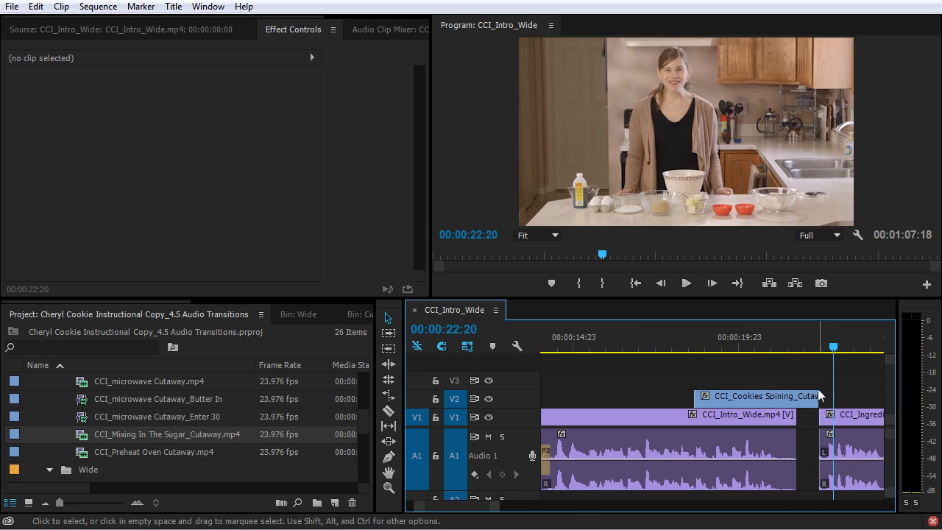
Extend the end of the second CCI_Intro_Wide clip to the start of CCI_Ingredients_Wide, closing the gap, and play it back
{"action": "left_click", "coordinate": [753, 345]}
{"action": "left_click_drag", "start_coordinate": [790, 418], "coordinate": [818, 418]}
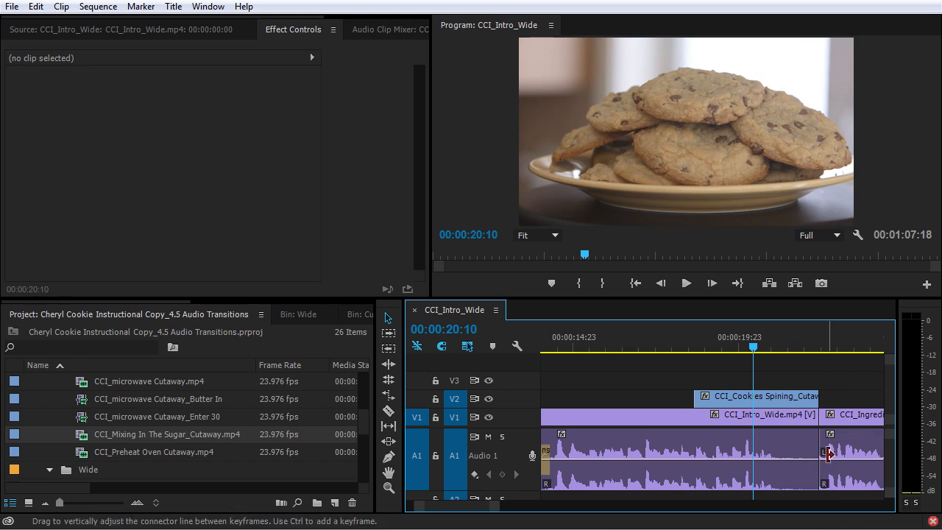
{"action": "key", "text": "space"}
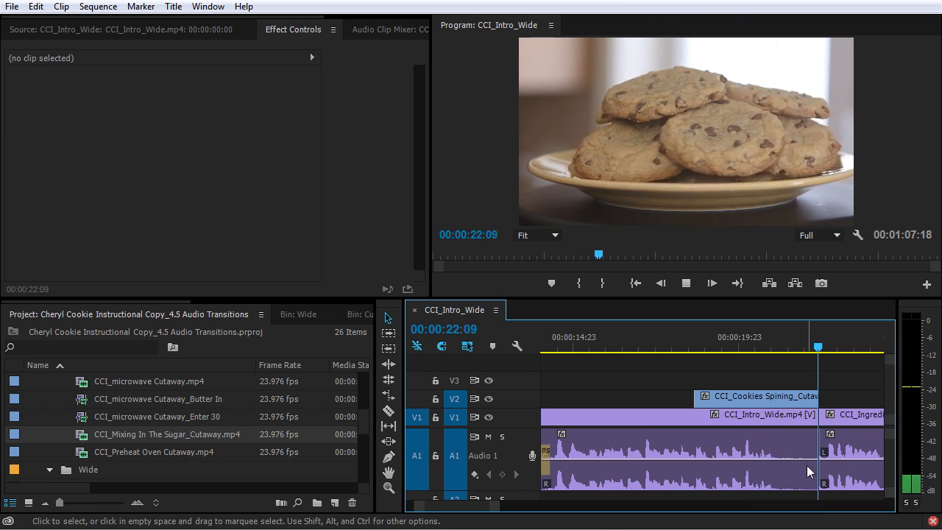
{"action": "key", "text": "space"}
Apply the default audio transition on A1 at the cut between CCI_Intro_Wide and CCI_Ingredients_Wide at 00:00:22:10
{"action": "key", "text": "equal"}
{"action": "key", "text": "equal"}
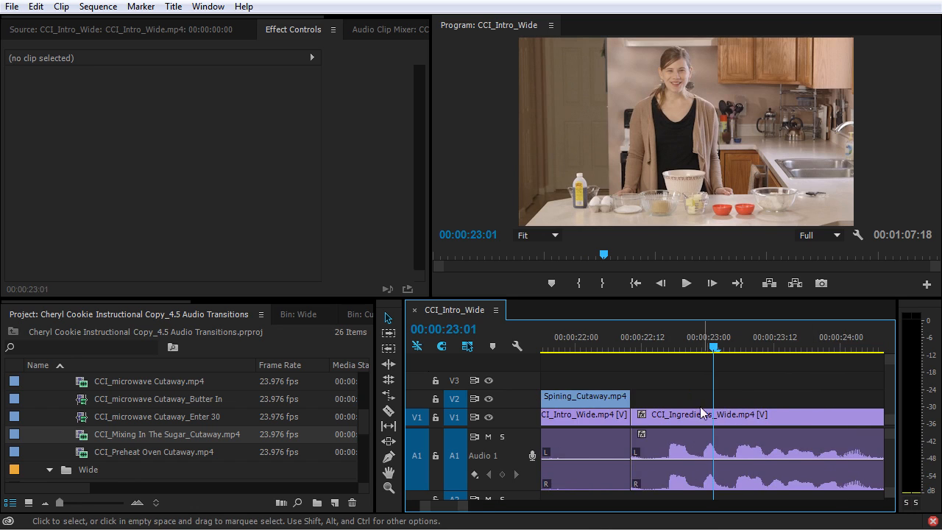
{"action": "left_click", "coordinate": [664, 343]}
{"action": "left_click_drag", "start_coordinate": [667, 346], "coordinate": [672, 345]}
{"action": "key", "text": "ctrl+shift+d"}
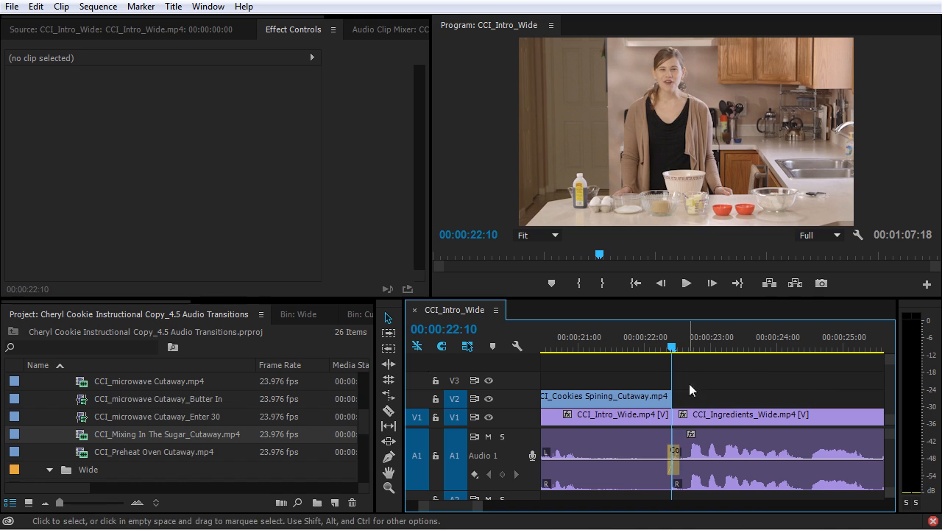
Play the sequence from 00:00:21:06 across the CCI_Intro_Wide to CCI_Ingredients_Wide cut to check the new crossfade
{"action": "left_click", "coordinate": [595, 346]}
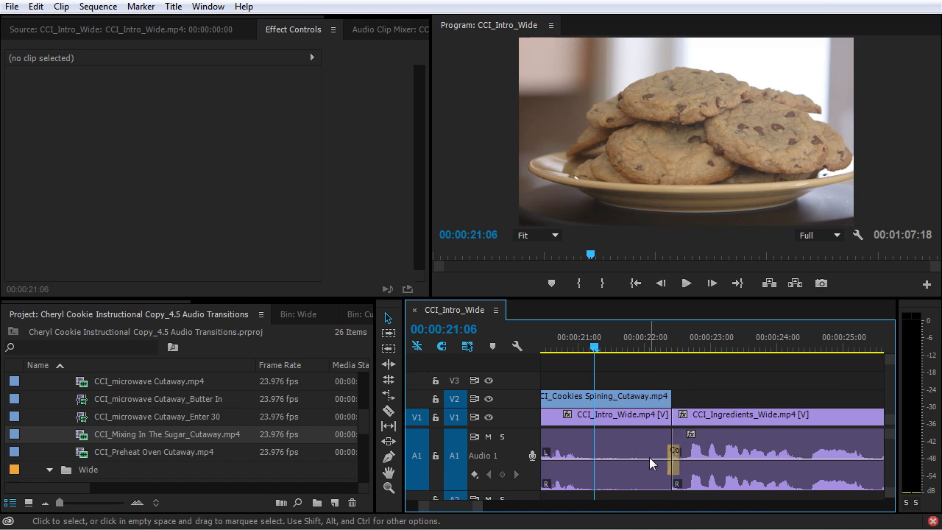
{"action": "key", "text": "space"}
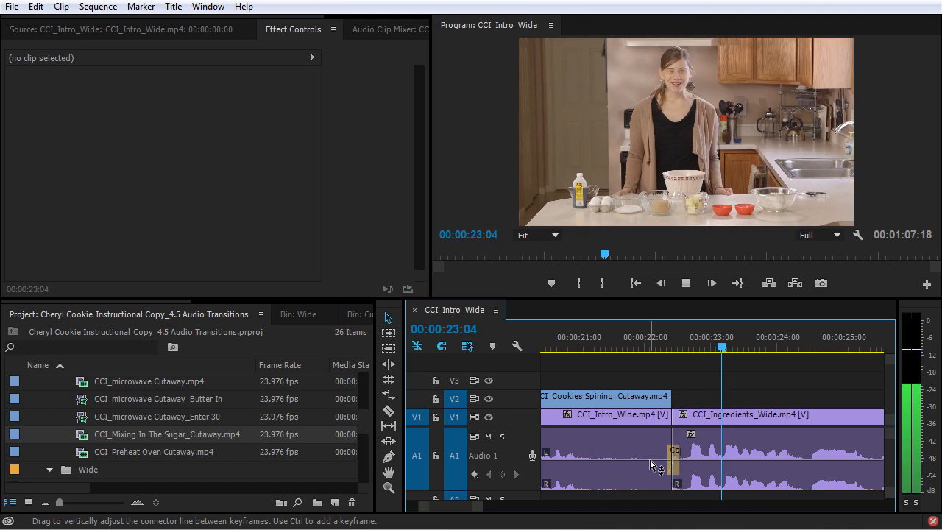
{"action": "key", "text": "space"}
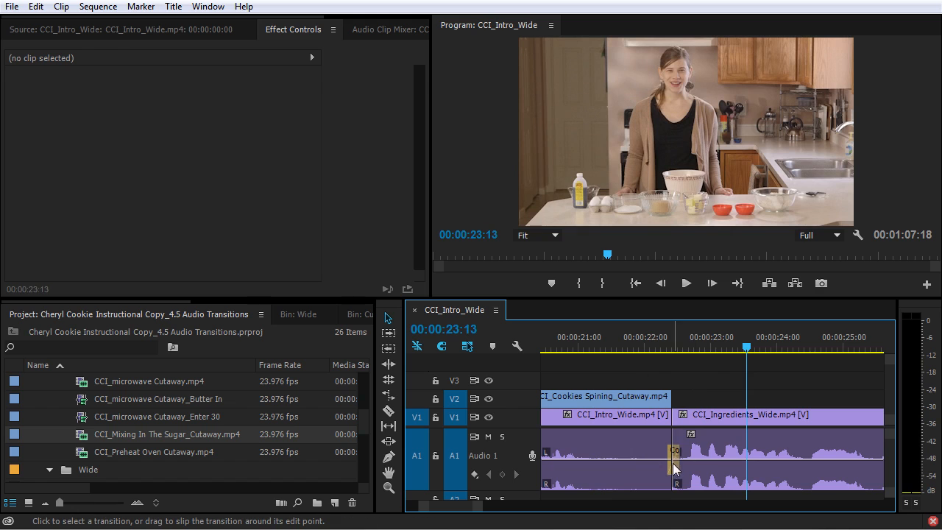
Extend the start of the Constant Power crossfade before CCI_Ingredients_Wide to a 10-frame duration and play it back
{"action": "left_click", "coordinate": [673, 460]}
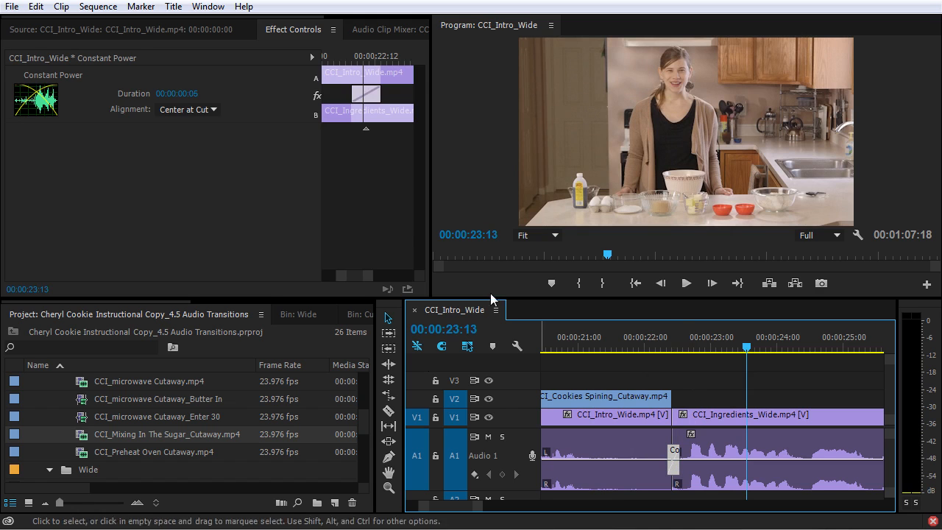
{"action": "left_click", "coordinate": [352, 104]}
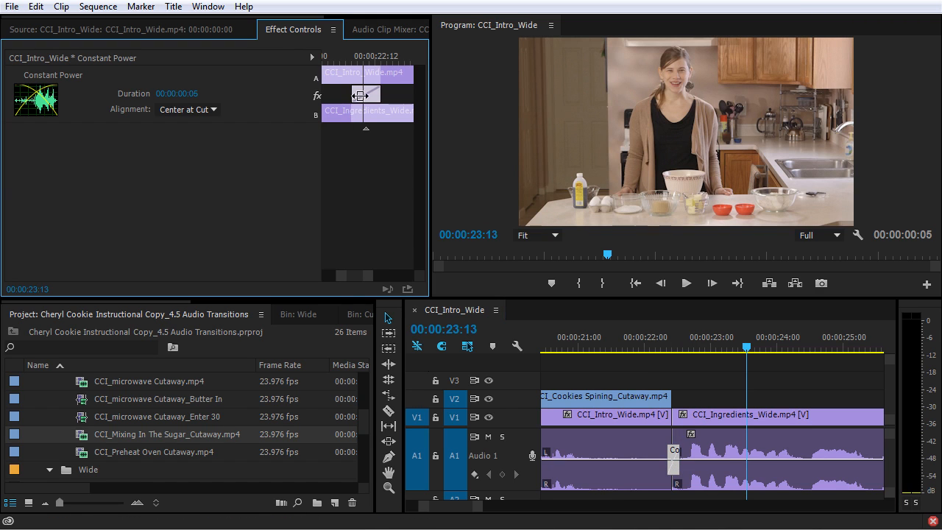
{"action": "left_click_drag", "start_coordinate": [351, 94], "coordinate": [322, 94]}
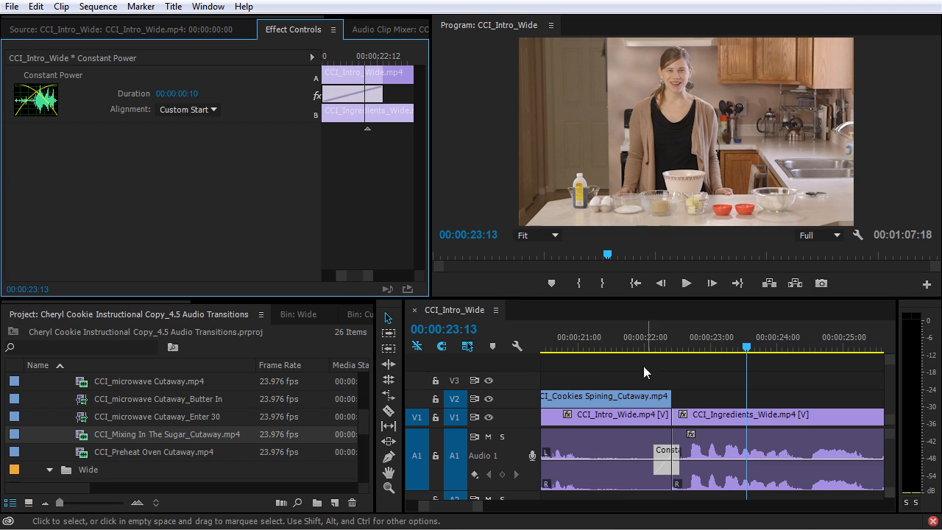
{"action": "left_click", "coordinate": [595, 341]}
{"action": "key", "text": "space"}
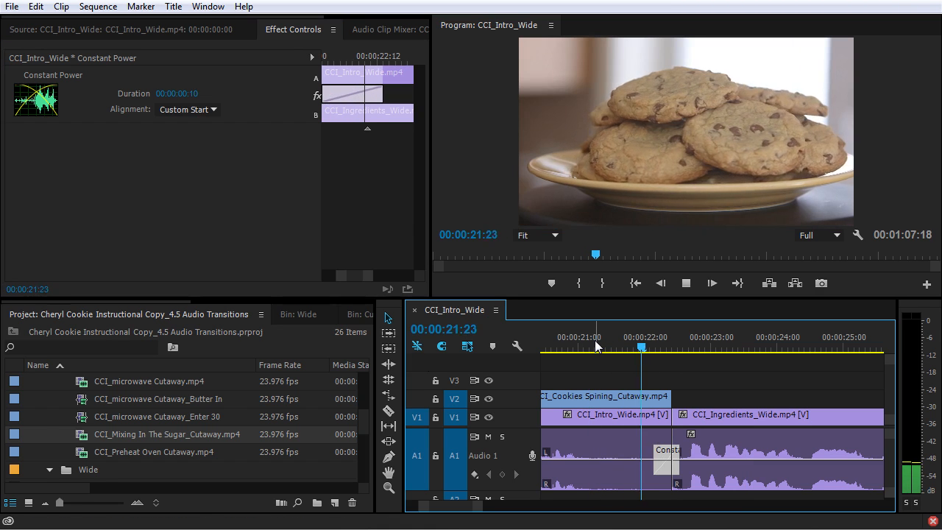
{"action": "key", "text": "space"}
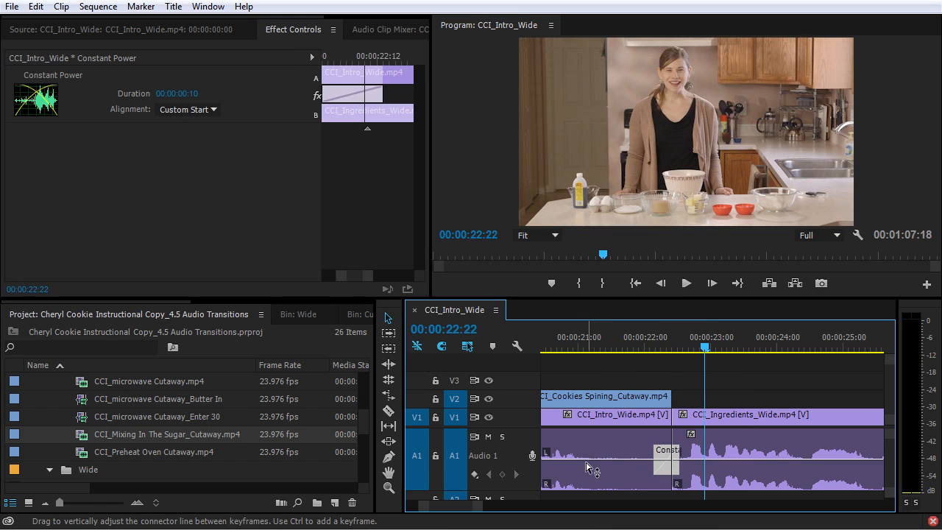
Fade out the end of CCI_Intro_Wide on A1 with volume keyframes from about 00:00:21:00 to the cut, and play it back
{"action": "left_click", "coordinate": [585, 460], "text": "ctrl"}
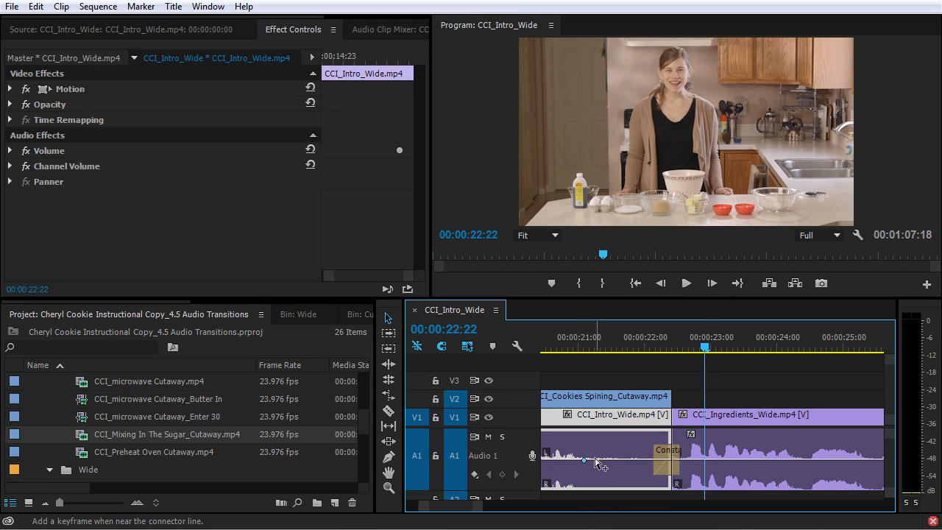
{"action": "left_click_drag", "start_coordinate": [599, 461], "coordinate": [671, 479]}
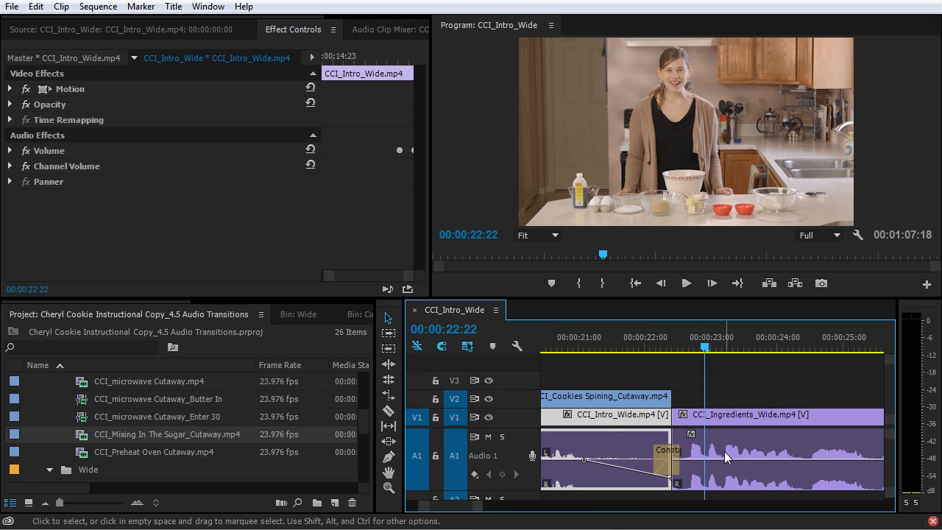
{"action": "left_click", "coordinate": [593, 350]}
{"action": "key", "text": "space"}
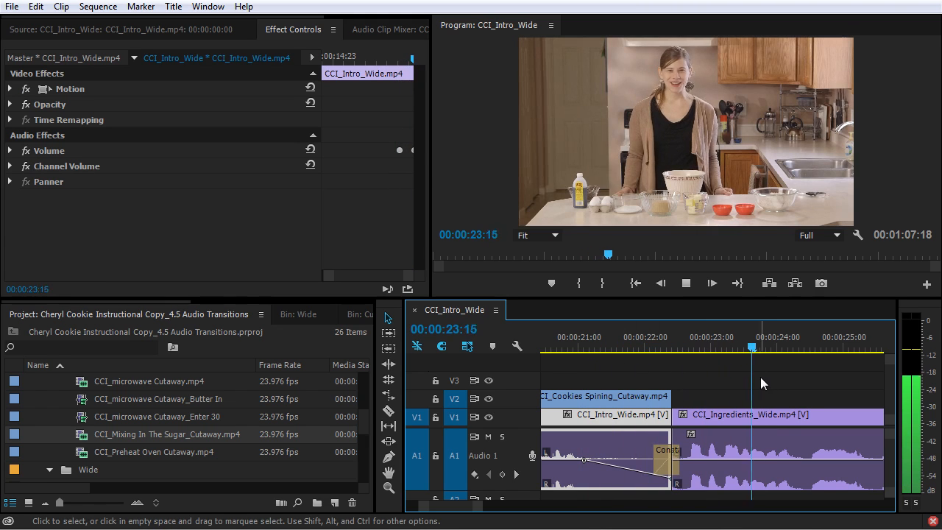
{"action": "key", "text": "space"}
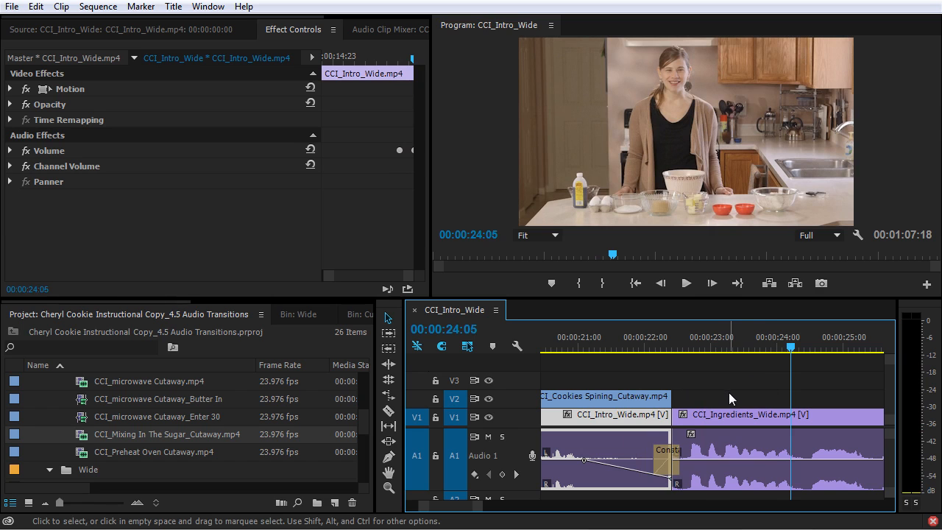
Go to the cut between CCI_Ingredients_Wide and CCI_Preheat Oven Description_1_Wide at 00:00:48:03 and play around it to check the audio
{"action": "key", "text": "Down"}
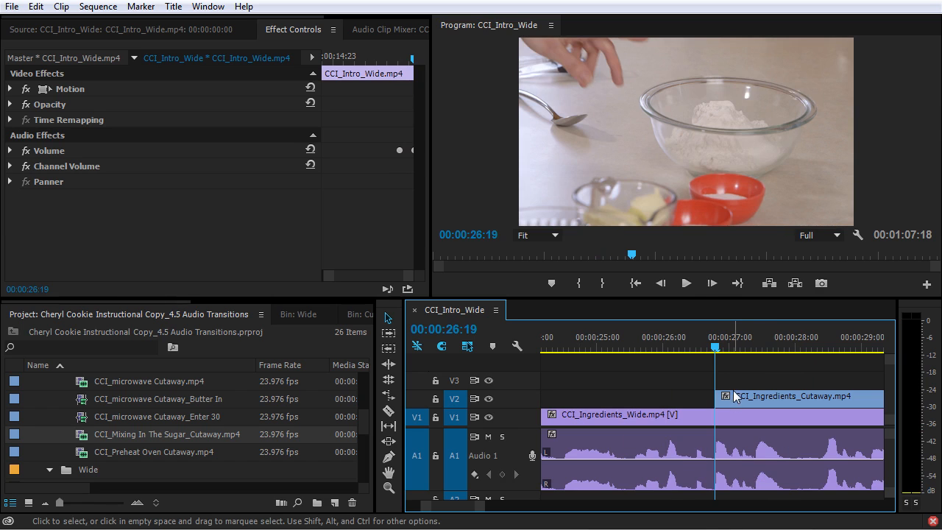
{"action": "key", "text": "Down"}
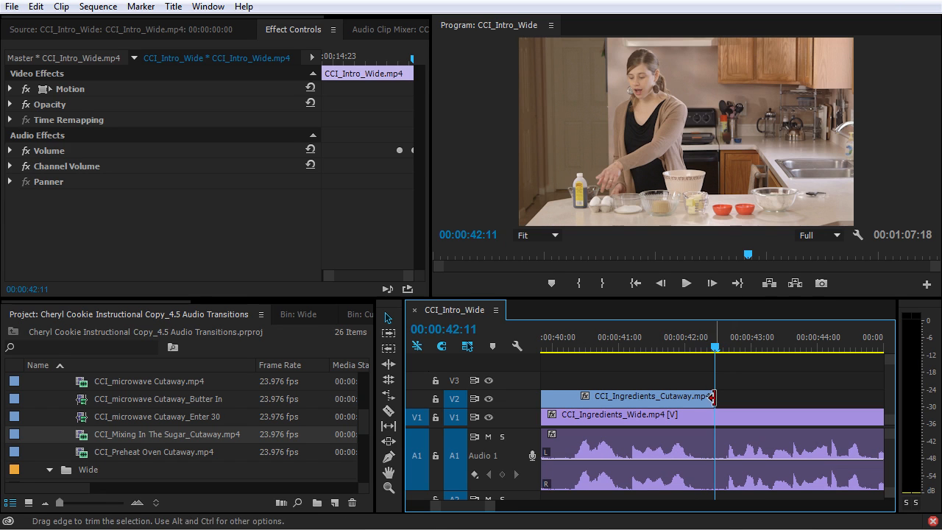
{"action": "left_click", "coordinate": [711, 420]}
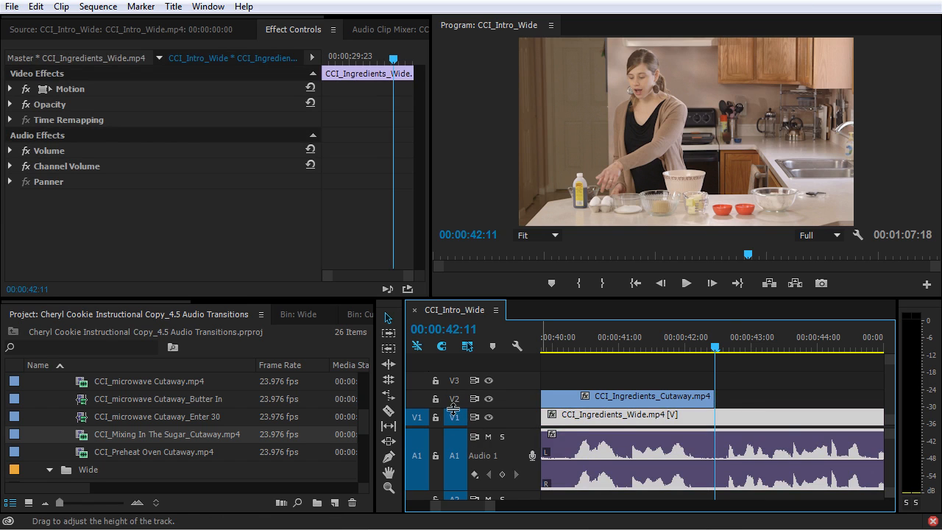
{"action": "key", "text": "Down"}
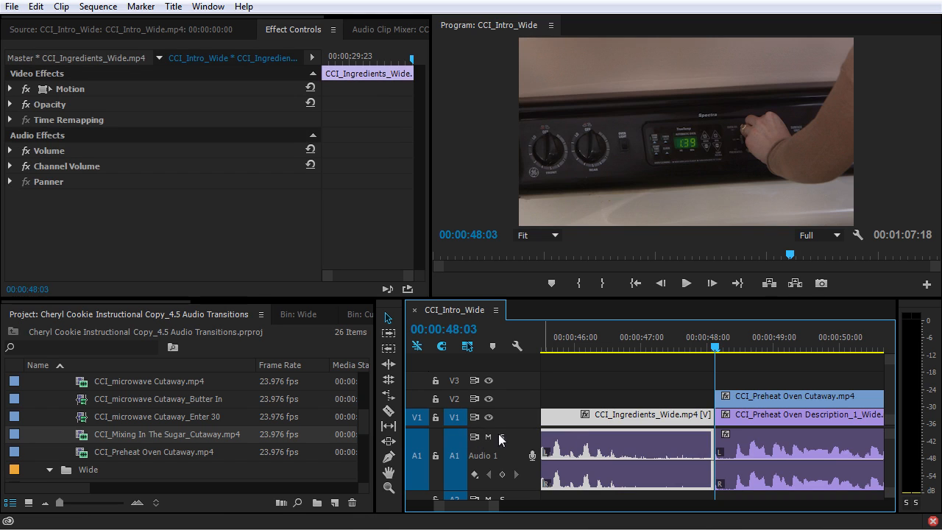
{"action": "key", "text": "shift+k"}
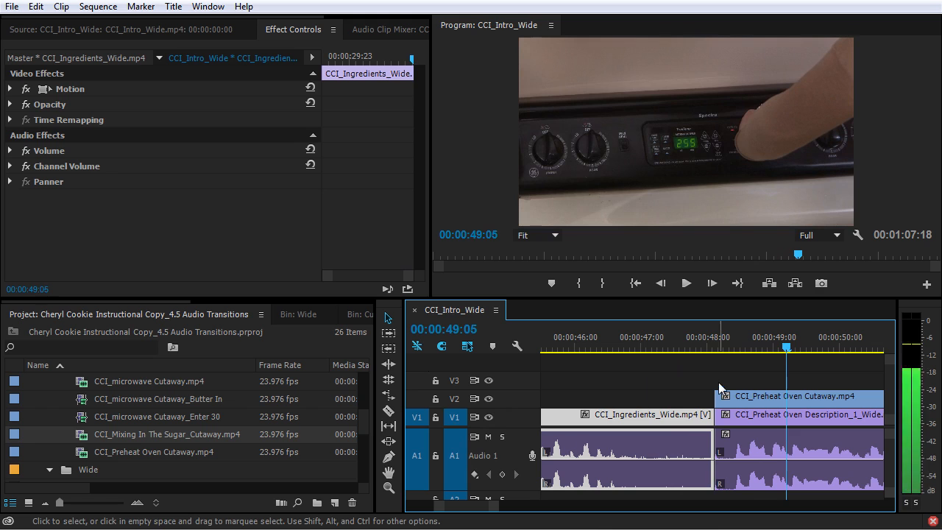
Apply the default audio transition at the cut between CCI_Ingredients_Wide and CCI_Preheat Oven Description_1_Wide and play it back
{"action": "left_click", "coordinate": [707, 345]}
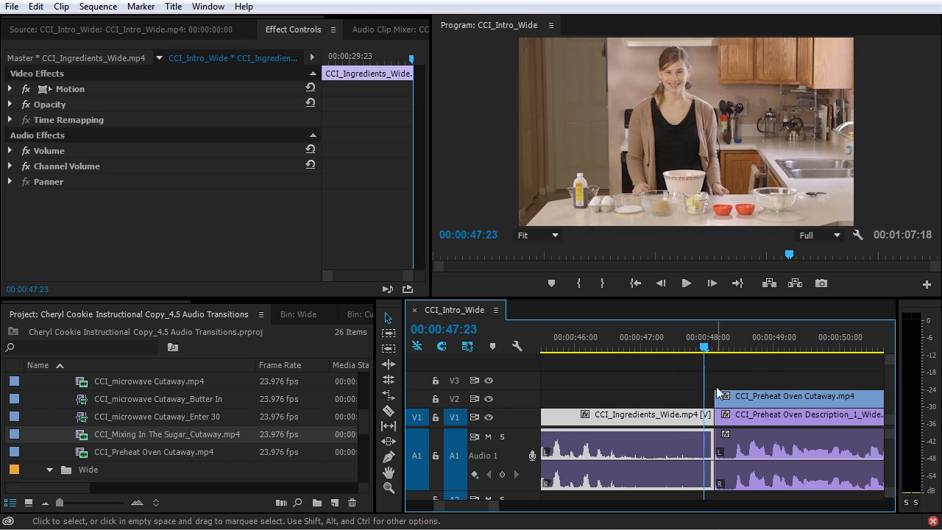
{"action": "left_click", "coordinate": [711, 347]}
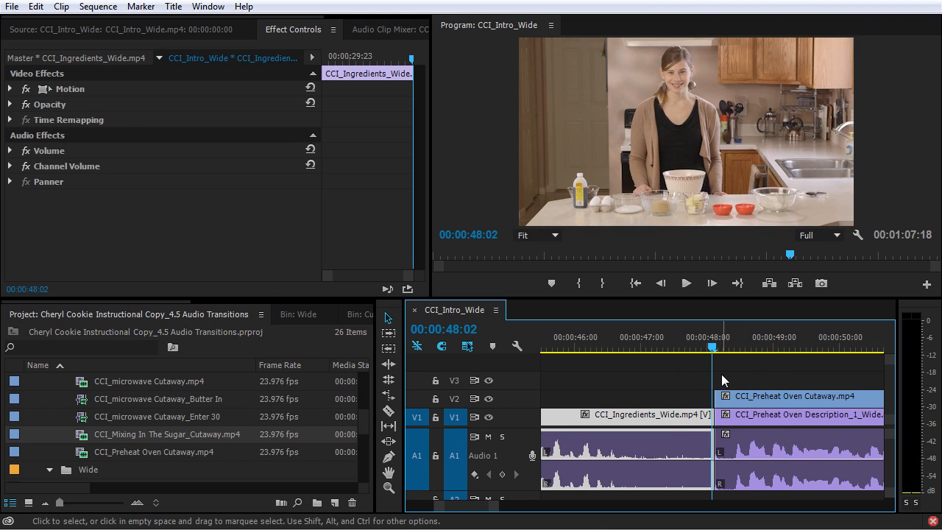
{"action": "left_click", "coordinate": [722, 374]}
{"action": "key", "text": "ctrl+shift+d"}
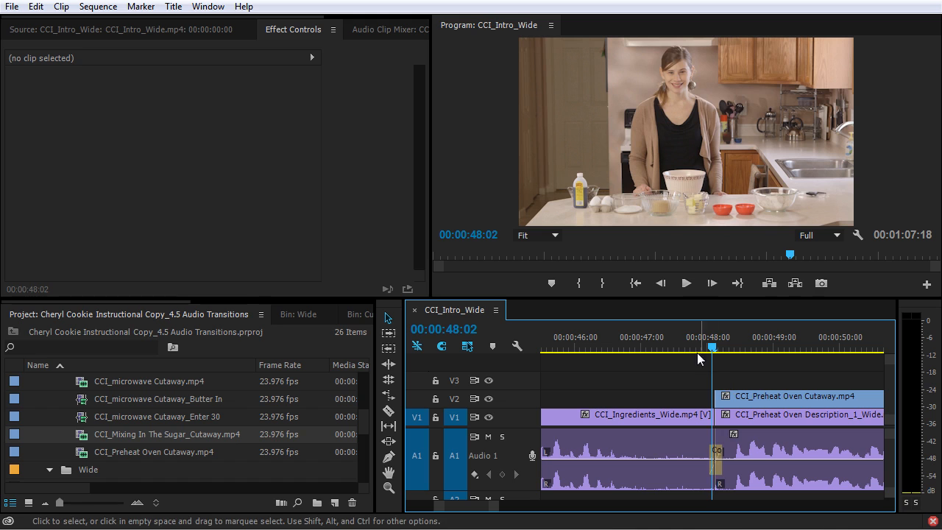
{"action": "left_click", "coordinate": [660, 348]}
{"action": "key", "text": "space"}
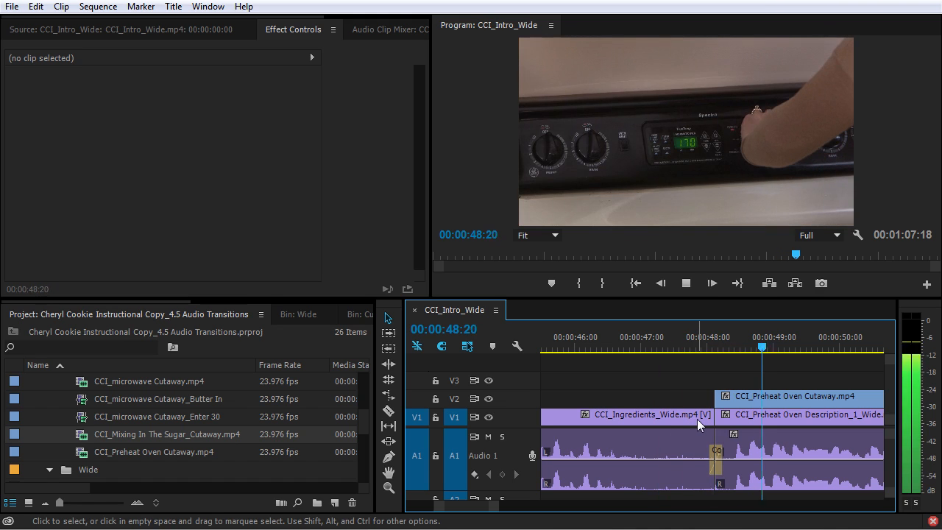
{"action": "key", "text": "space"}
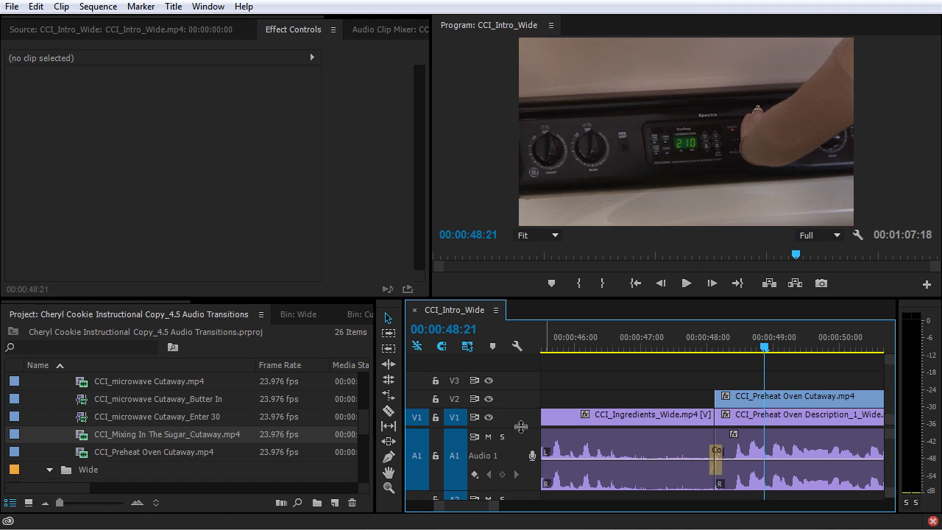
Remove the audio crossfade at the cut before CCI_Preheat Oven Description_1_Wide
{"action": "left_click_drag", "start_coordinate": [524, 396], "coordinate": [523, 393]}
{"action": "left_click", "coordinate": [718, 422]}
{"action": "key", "text": "Delete"}
Fade in CCI_Preheat Oven Description_1_Wide on A1 with volume keyframes from its start at 00:00:48:03 to about 00:00:48:10
{"action": "left_click_drag", "start_coordinate": [713, 348], "coordinate": [718, 348]}
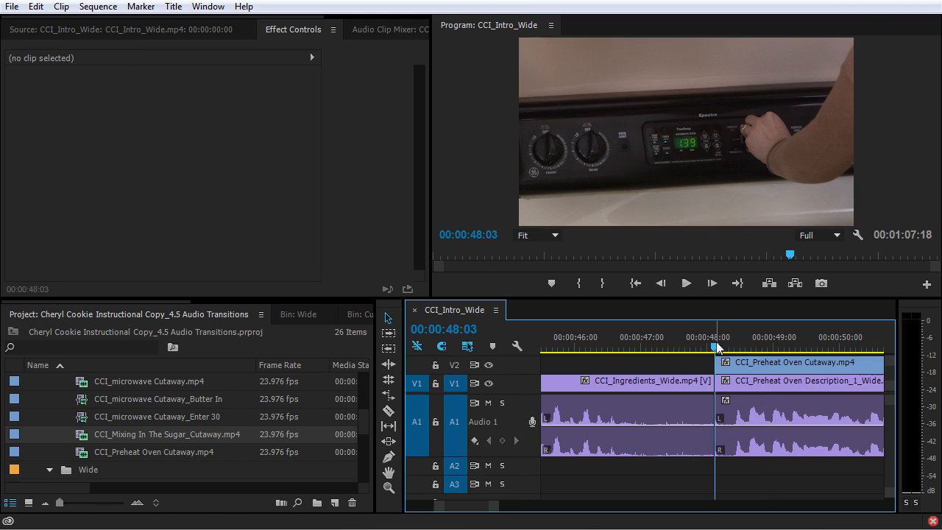
{"action": "key", "text": "="}
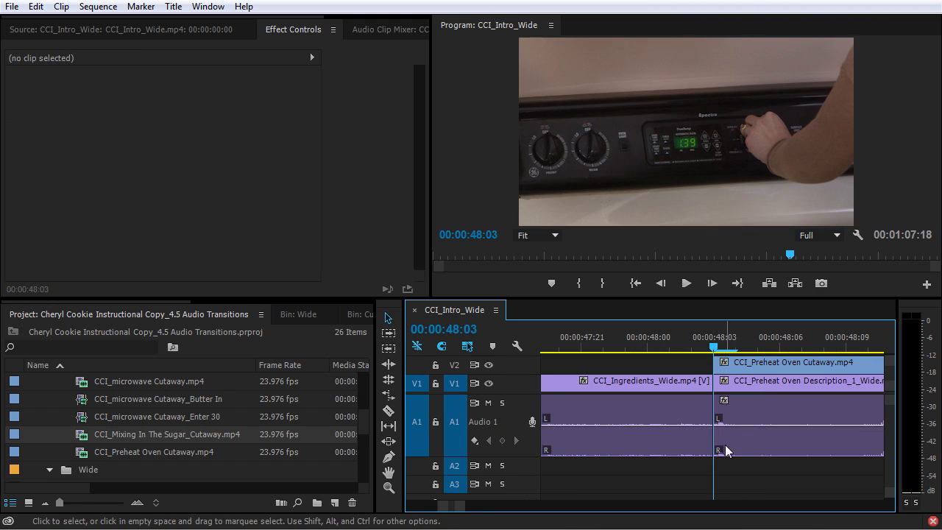
{"action": "scroll", "coordinate": [505, 430], "scroll_direction": "up", "scroll_amount": 1}
{"action": "scroll", "coordinate": [516, 438], "scroll_direction": "down", "scroll_amount": 1}
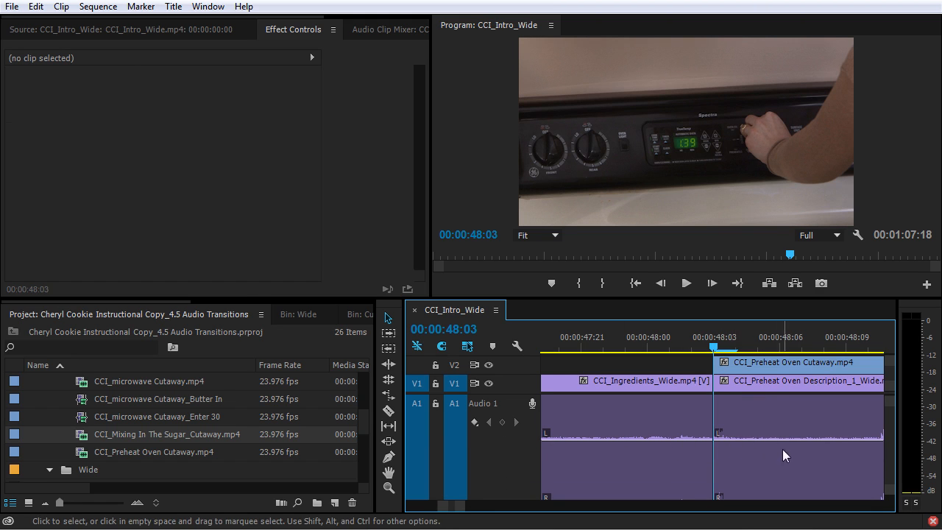
{"action": "scroll", "coordinate": [741, 439], "scroll_direction": "down", "scroll_amount": 2}
{"action": "scroll", "coordinate": [742, 438], "scroll_direction": "up", "scroll_amount": 3}
{"action": "key", "text": "minus"}
{"action": "key", "text": "minus"}
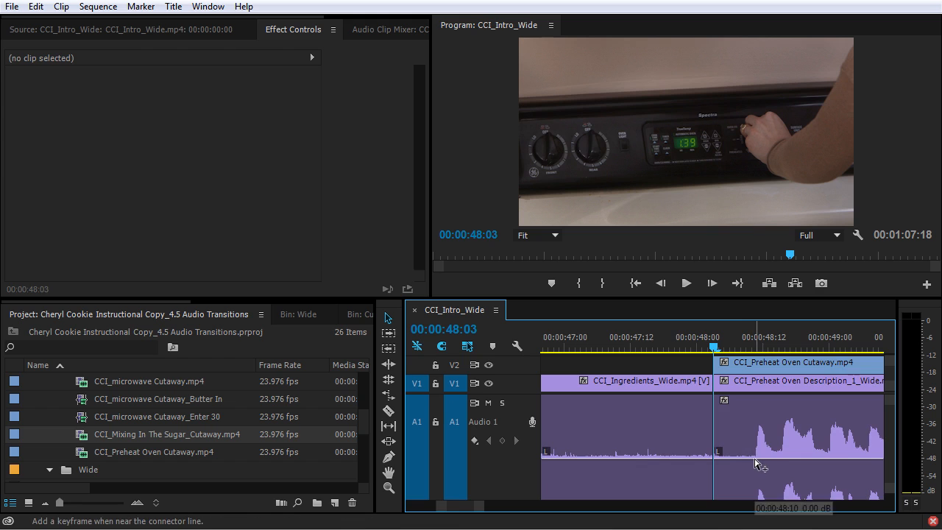
{"action": "left_click", "coordinate": [749, 464]}
{"action": "left_click_drag", "start_coordinate": [745, 460], "coordinate": [691, 504]}
{"action": "scroll", "coordinate": [531, 440], "scroll_direction": "down", "scroll_amount": 5}
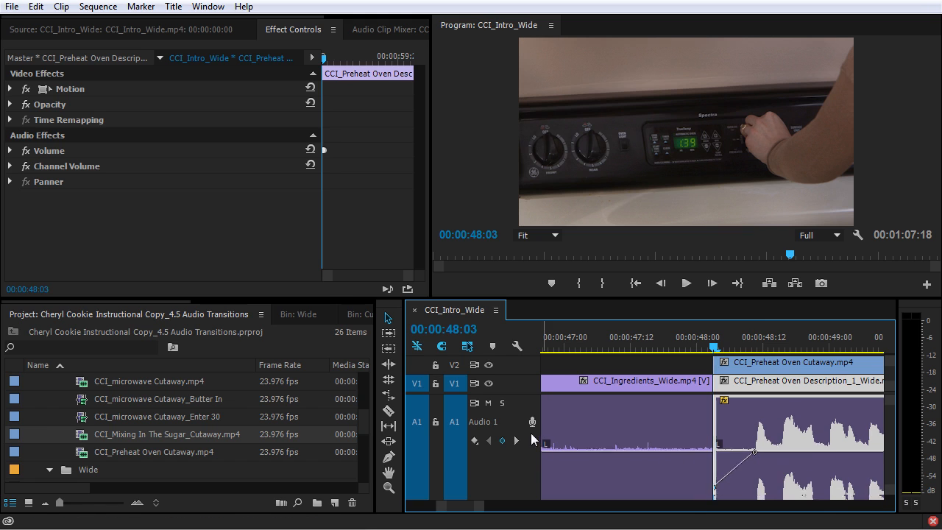
Fade out the end of CCI_Ingredients_Wide with volume keyframes from just before 00:00:47:00 to the cut, and play it back
{"action": "left_click", "coordinate": [548, 432], "text": "ctrl"}
{"action": "left_click_drag", "start_coordinate": [575, 433], "coordinate": [743, 462]}
{"action": "left_click", "coordinate": [564, 341]}
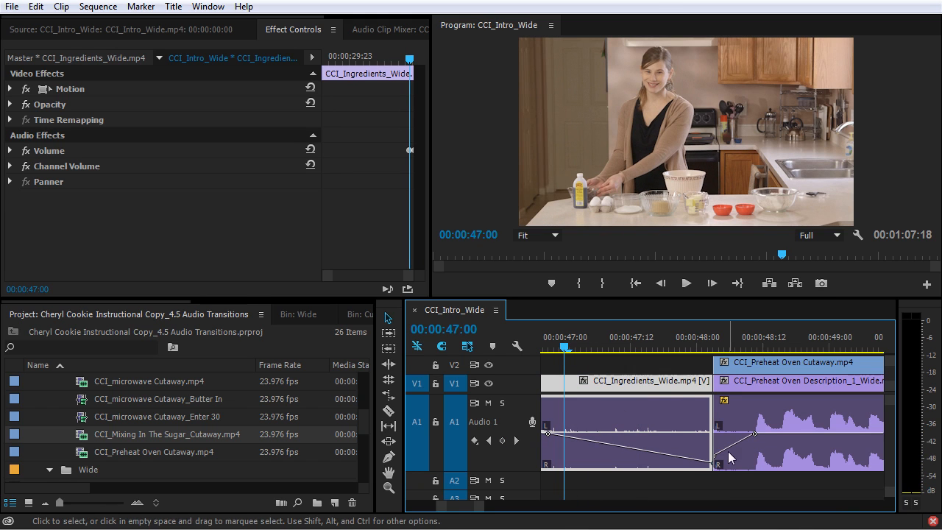
{"action": "key", "text": "space"}
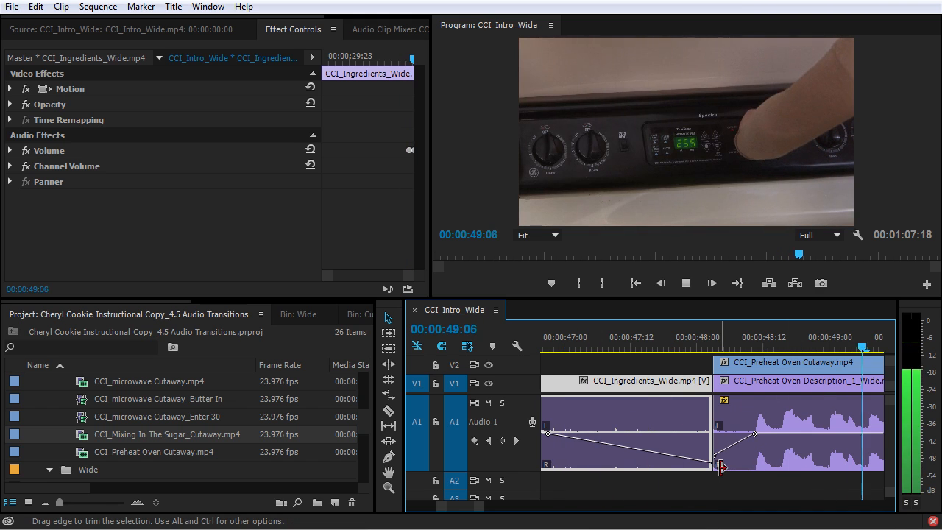
{"action": "key", "text": "space"}
{"action": "key", "text": "minus"}
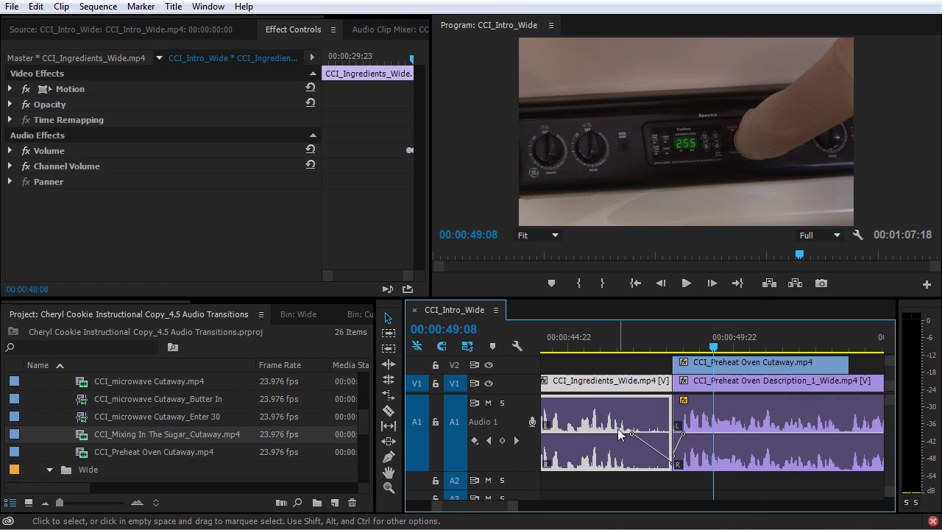
{"action": "key", "text": "minus"}
{"action": "key", "text": "minus"}
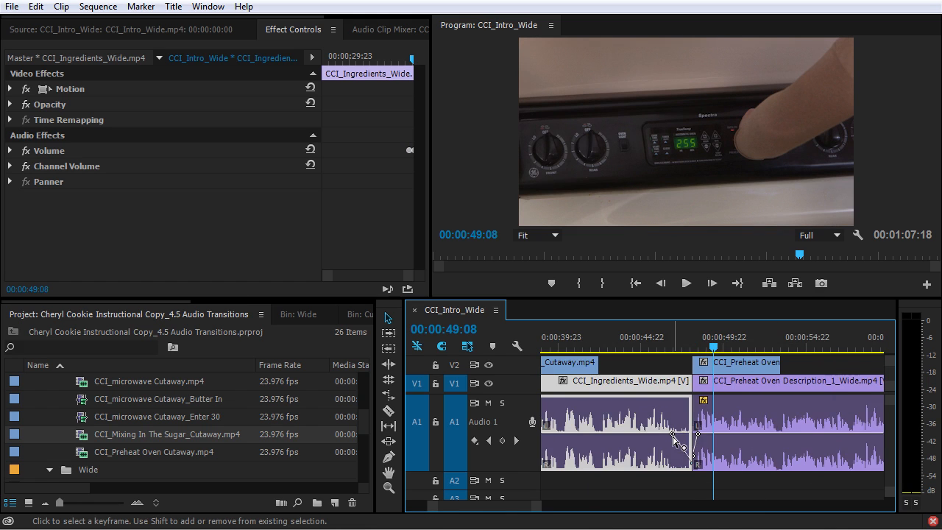